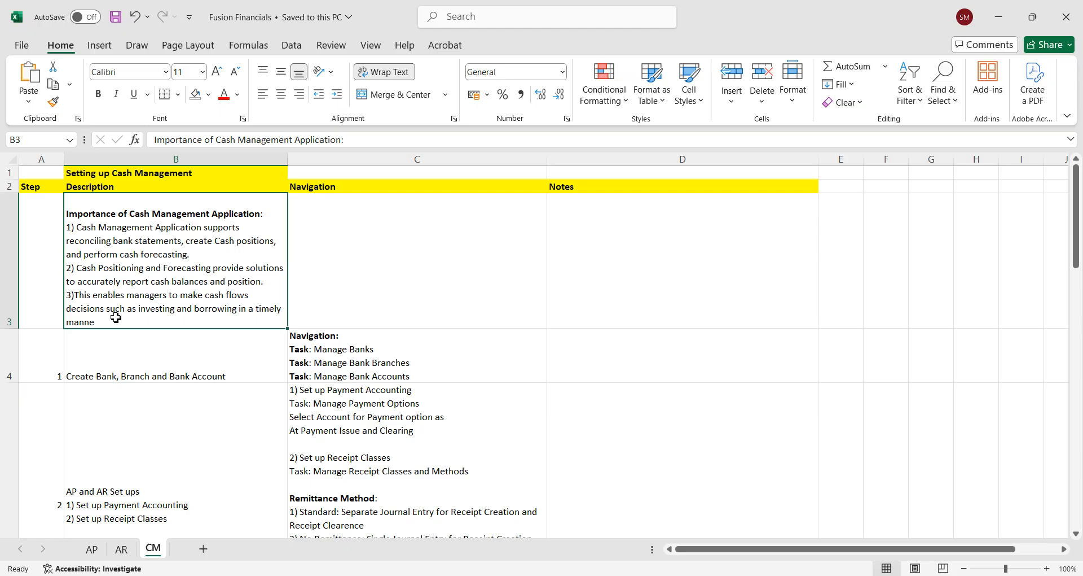
# Step: Correct the last word of the Cash Management importance text in cell B3 to "manner" and save the workbook
pyautogui.hotkey('ctrl', 'Down')
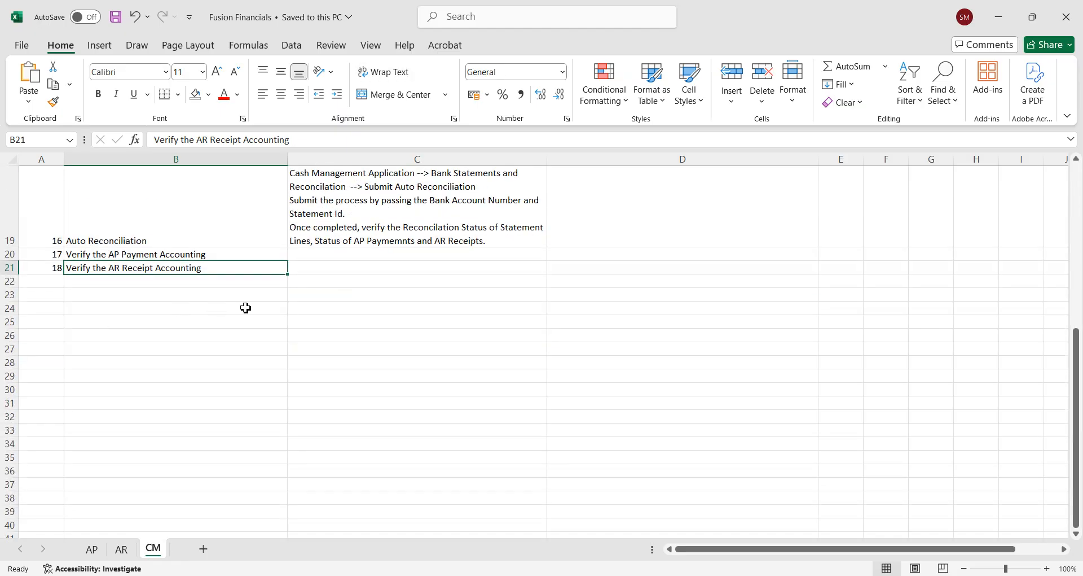
pyautogui.scroll(6, 1080, 203)
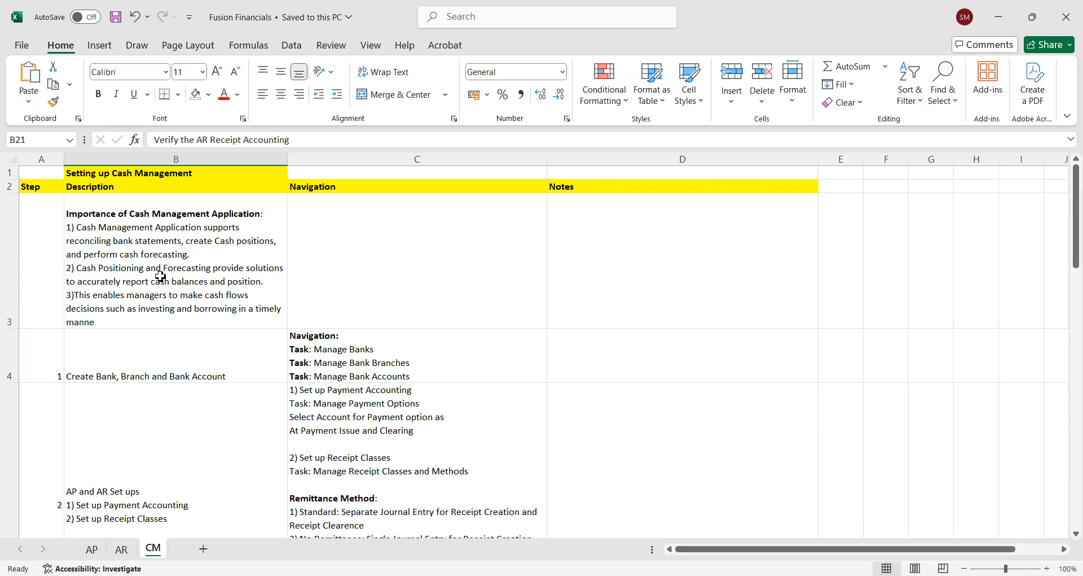
pyautogui.doubleClick(116, 319)
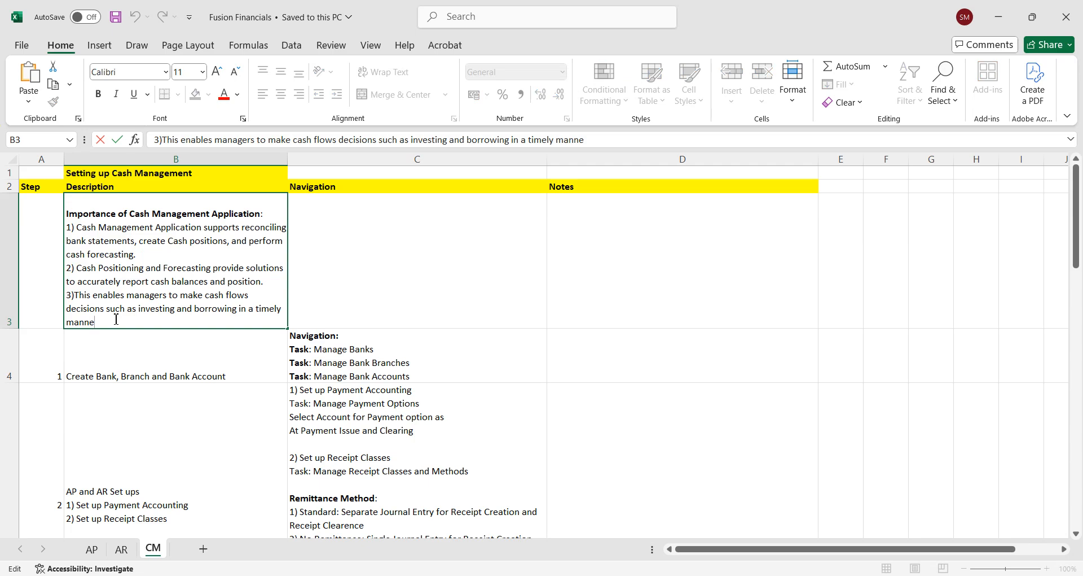
pyautogui.write('R')
pyautogui.press('BackSpace')
pyautogui.press('capslock')
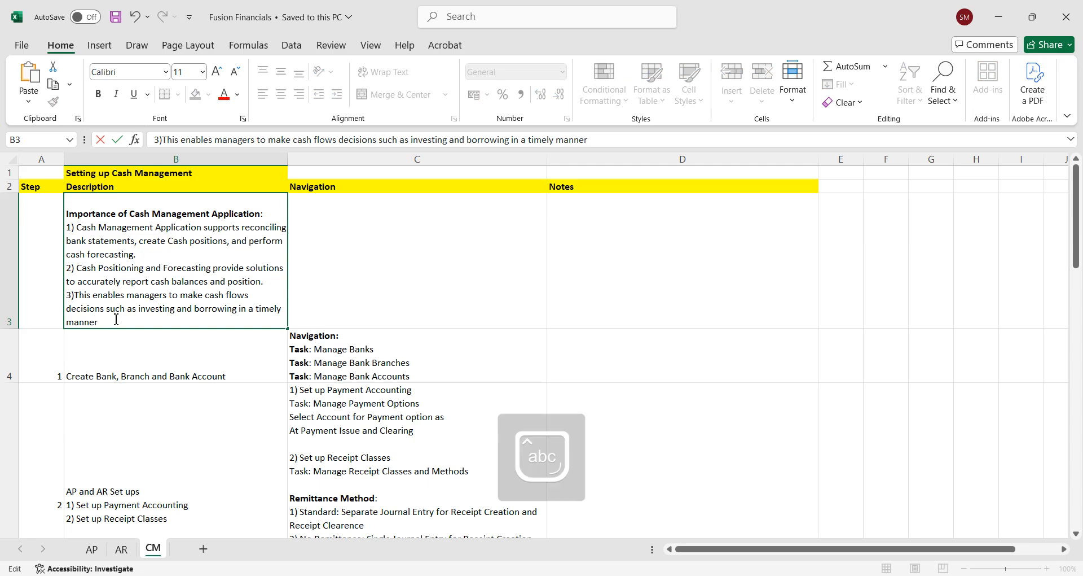
pyautogui.press('Tab')
pyautogui.hotkey('ctrl', 's')
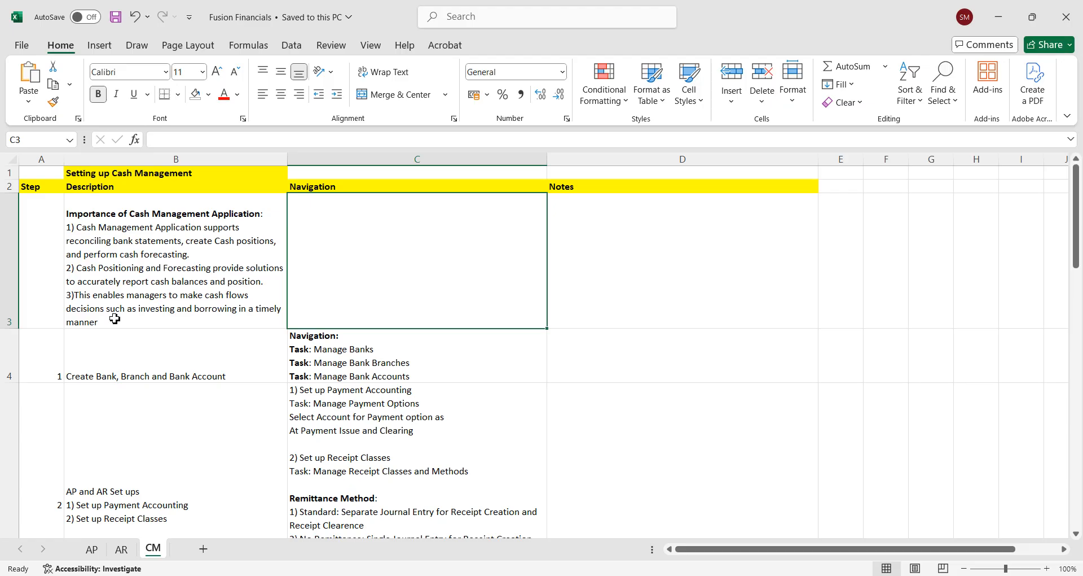
# Step: Review the bank, branch and bank account creation step in row 4 together with its navigation tasks
pyautogui.press('Down')
pyautogui.press('Left')
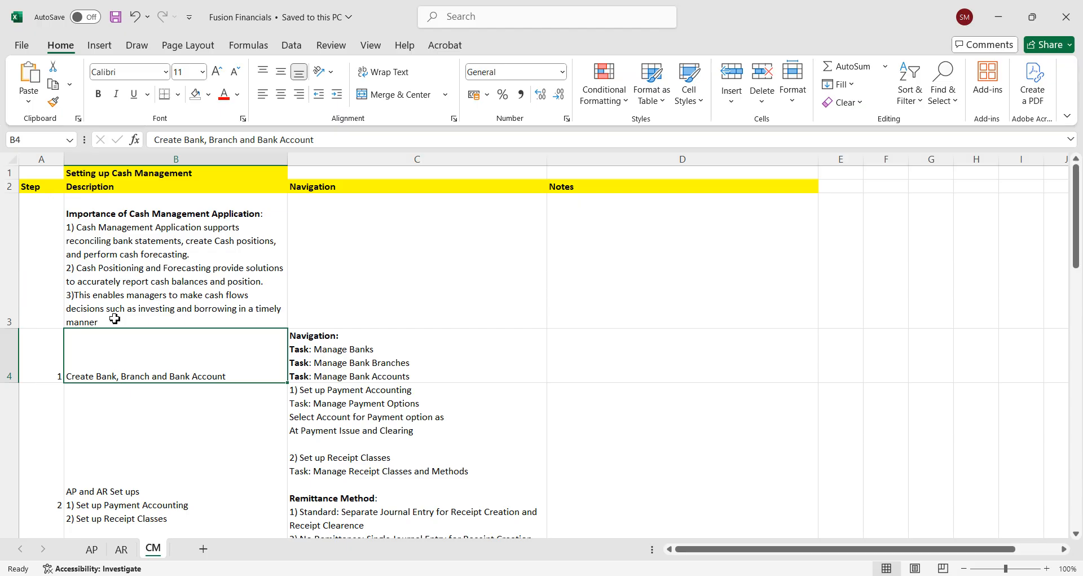
pyautogui.click(341, 364)
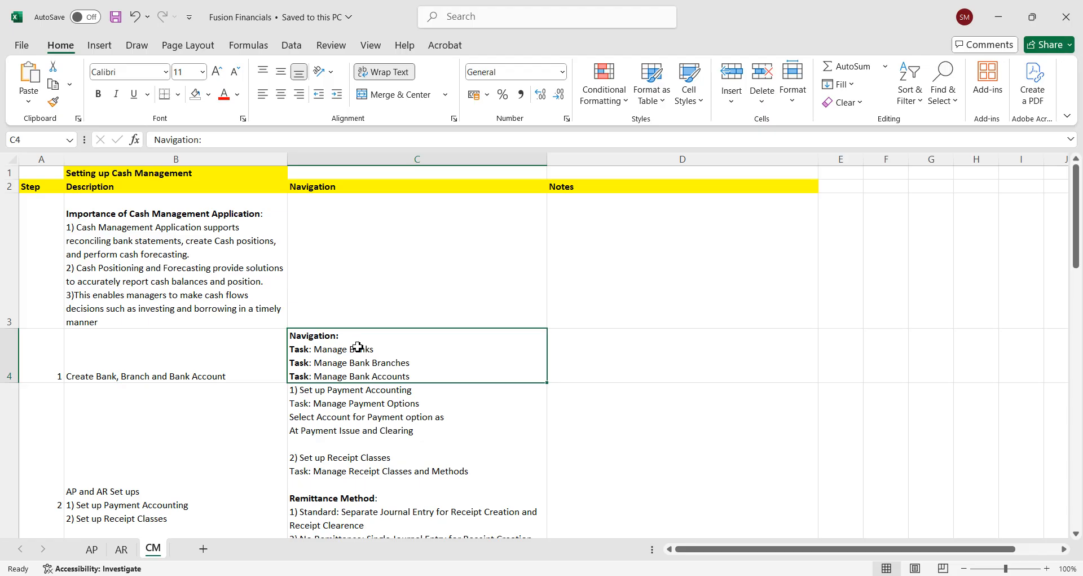
# Step: Switch to Oracle Fusion Cloud Applications in the browser and open Setup and Maintenance
pyautogui.click(575, 575)
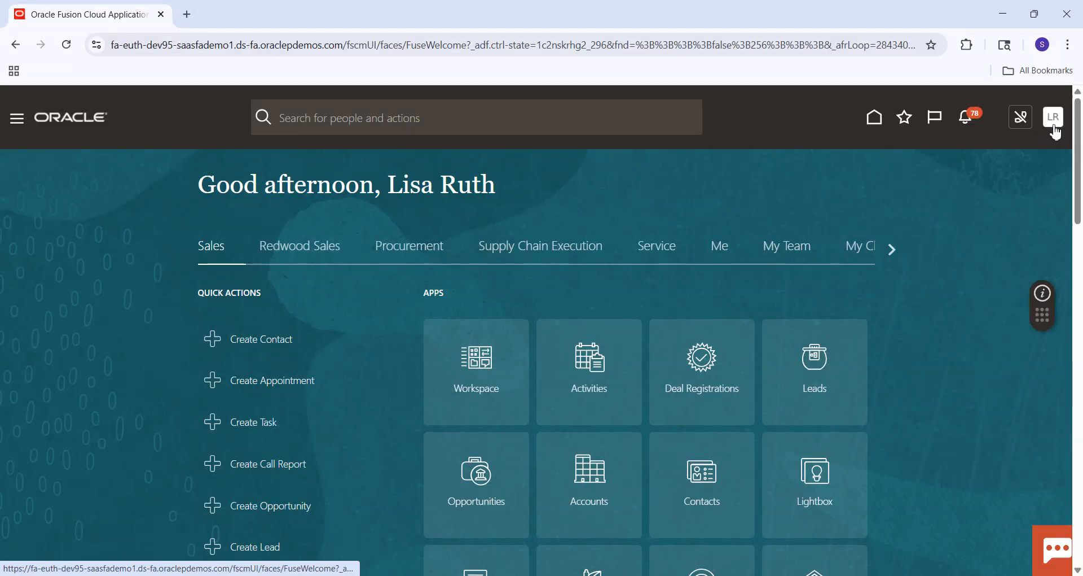
pyautogui.click(1054, 119)
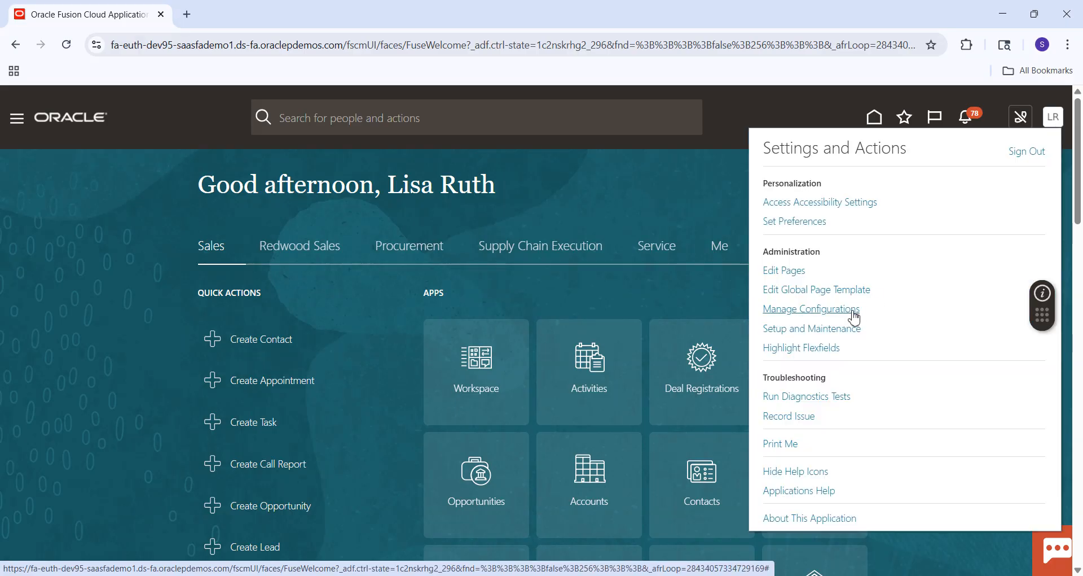
pyautogui.click(819, 332)
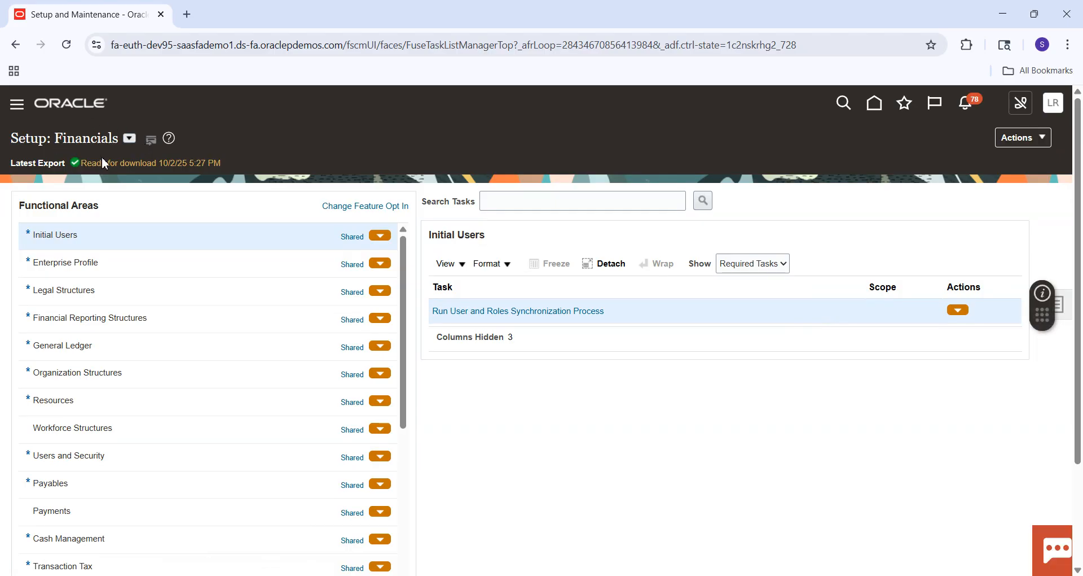
# Step: Search the setup tasks for "Manage%Bank%" and open the Manage Banks task in Cash Management
pyautogui.click(591, 205)
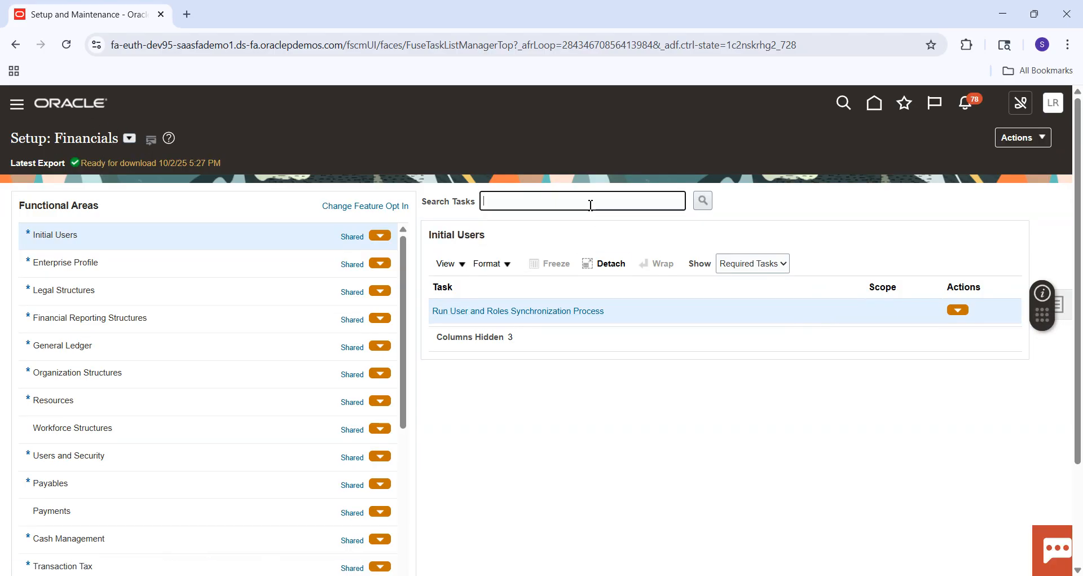
pyautogui.write('Manage')
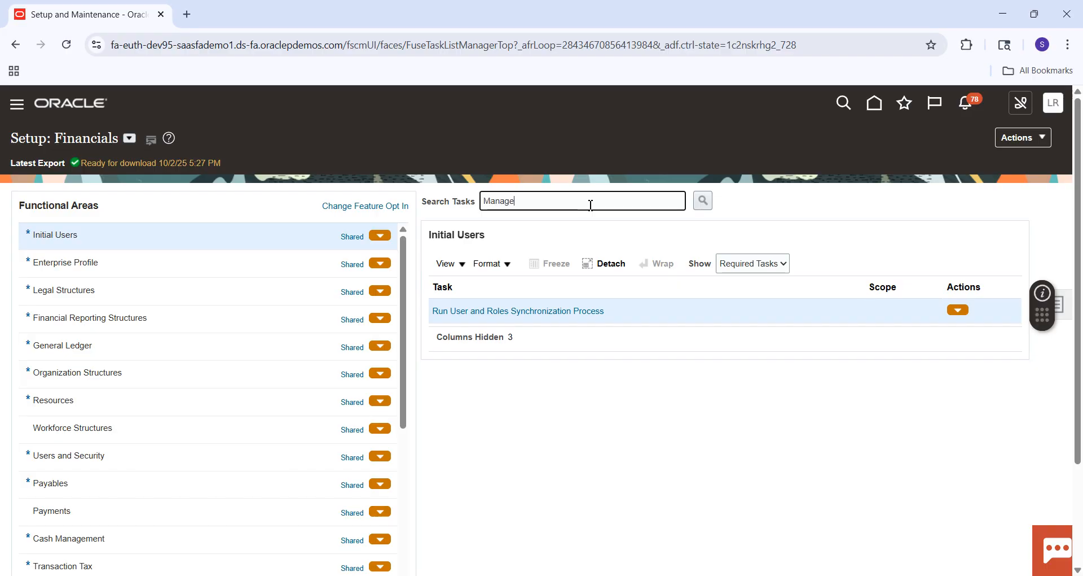
pyautogui.write('%Bank%')
pyautogui.press('Return')
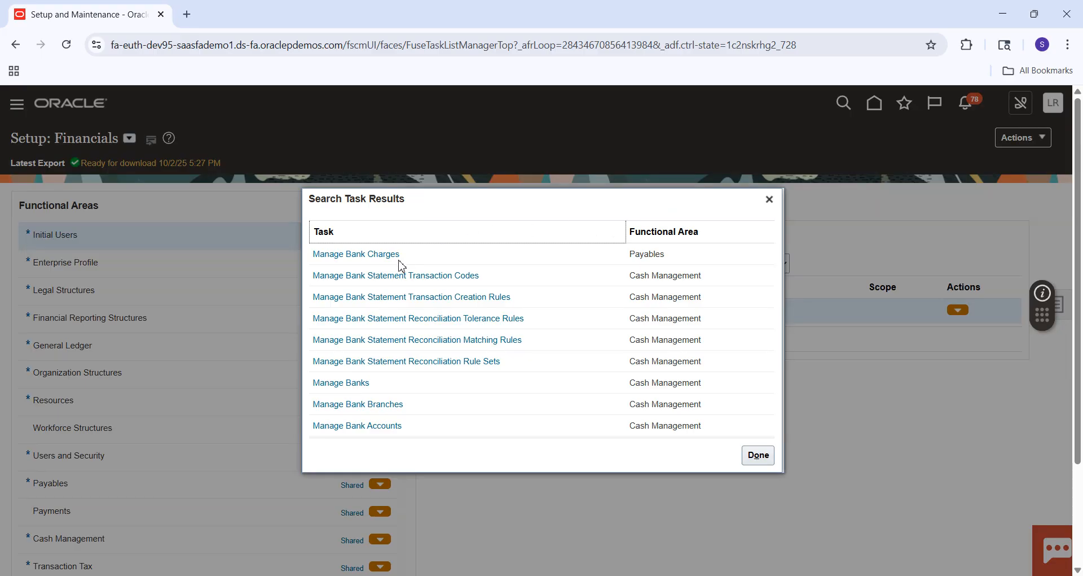
pyautogui.click(365, 387)
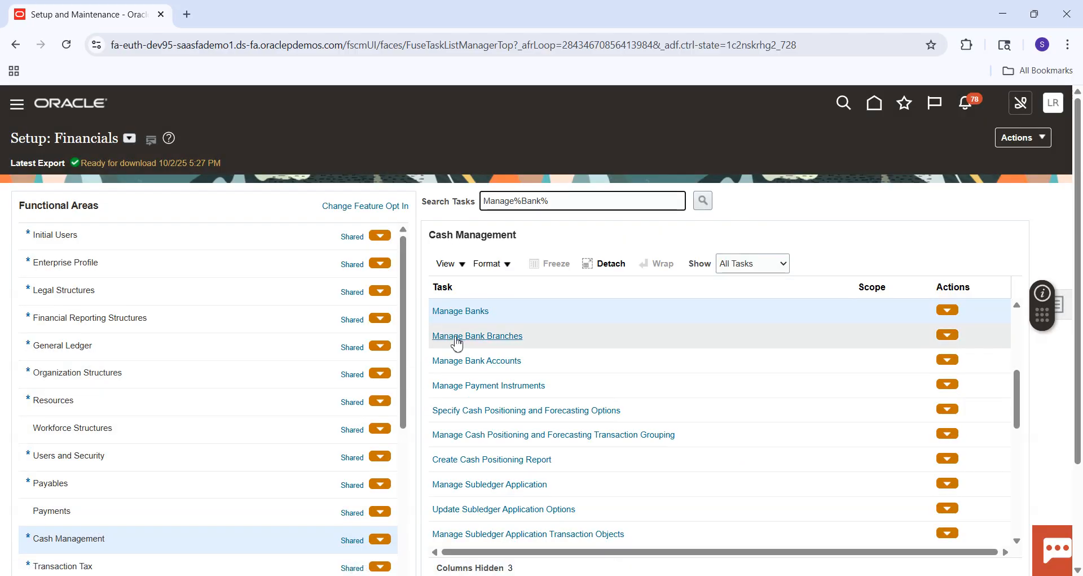
pyautogui.click(476, 312)
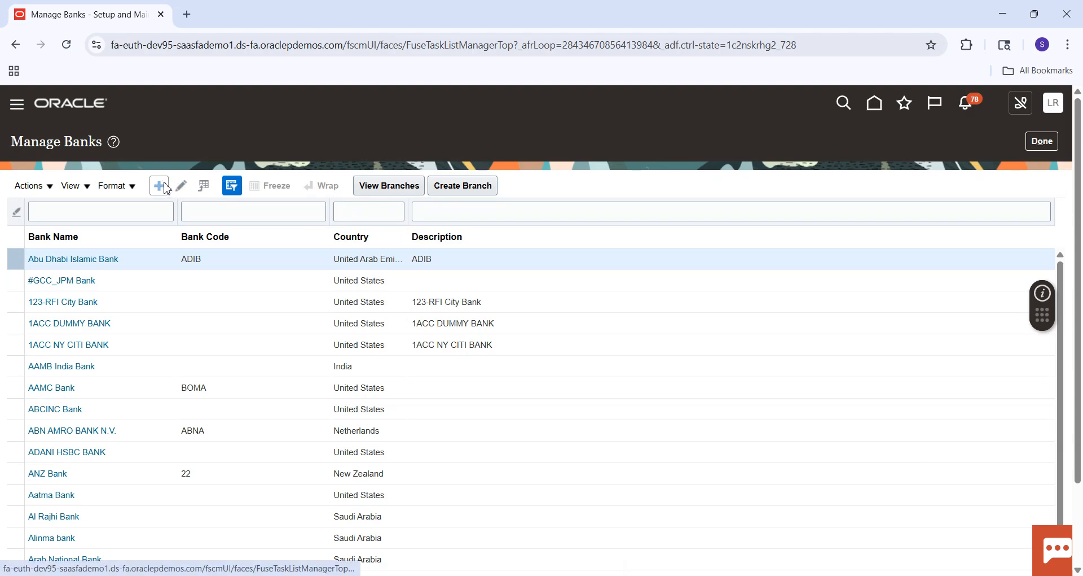
# Step: Start creating a bank with country United States and the bank name SM Bank
pyautogui.click(160, 186)
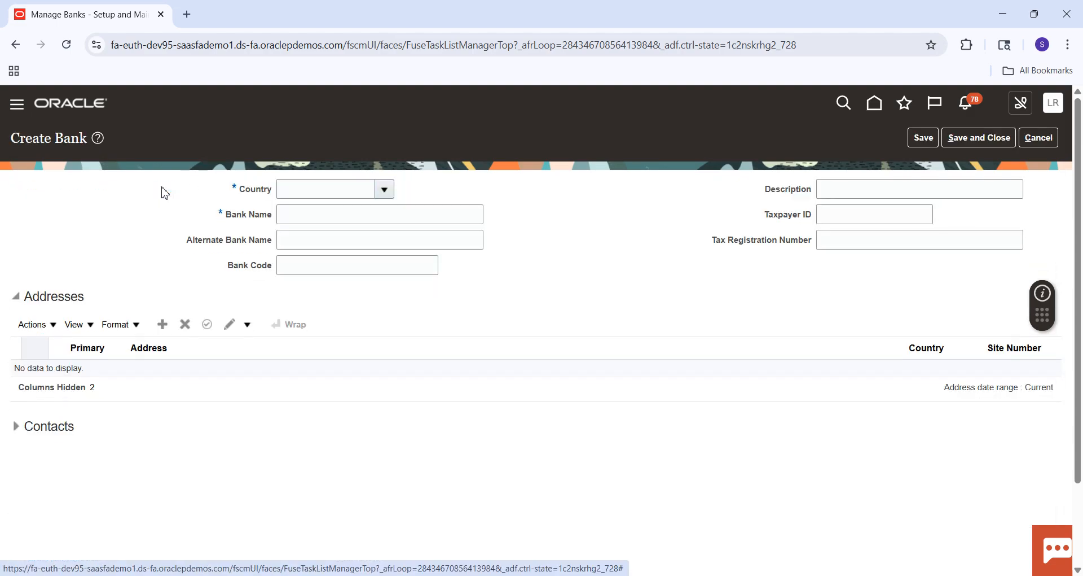
pyautogui.click(303, 187)
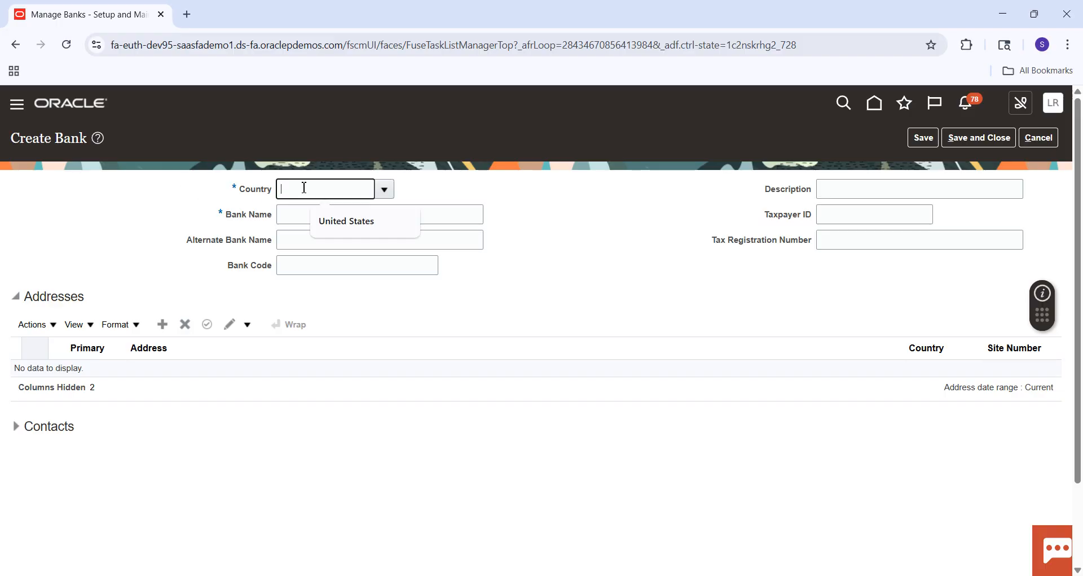
pyautogui.click(341, 221)
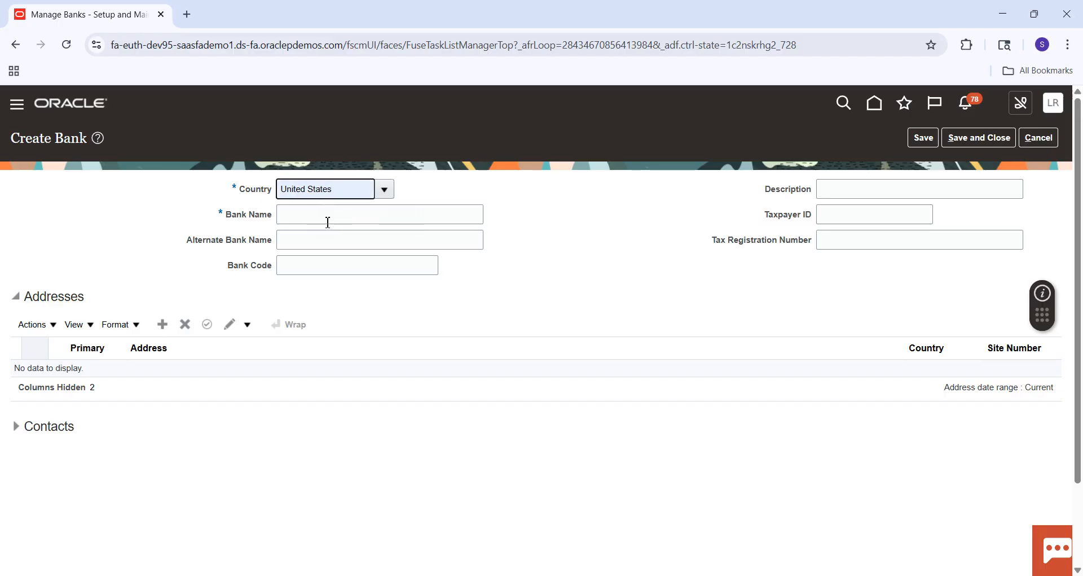
pyautogui.click(322, 222)
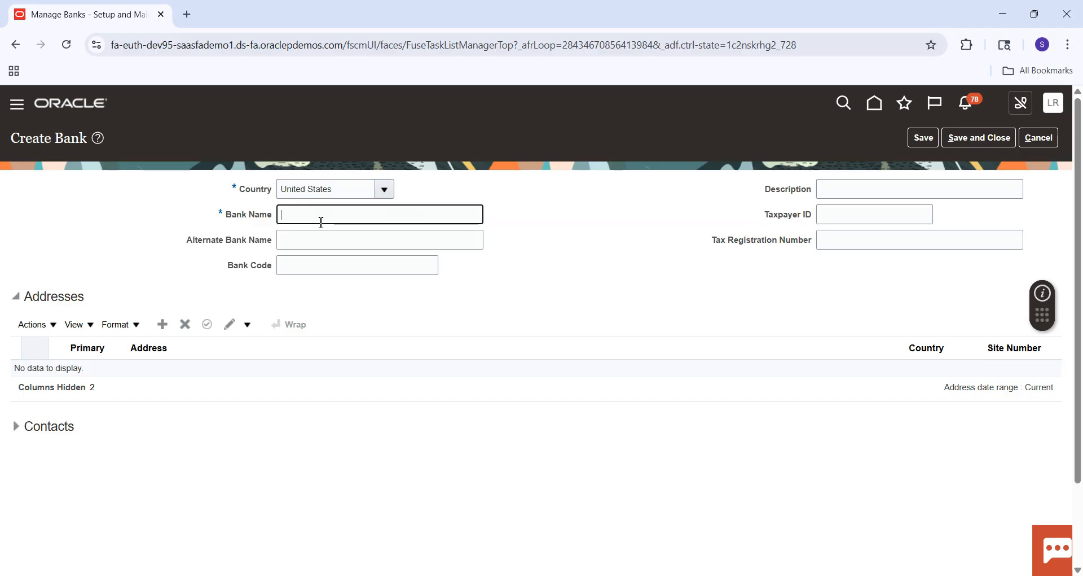
pyautogui.write('SM')
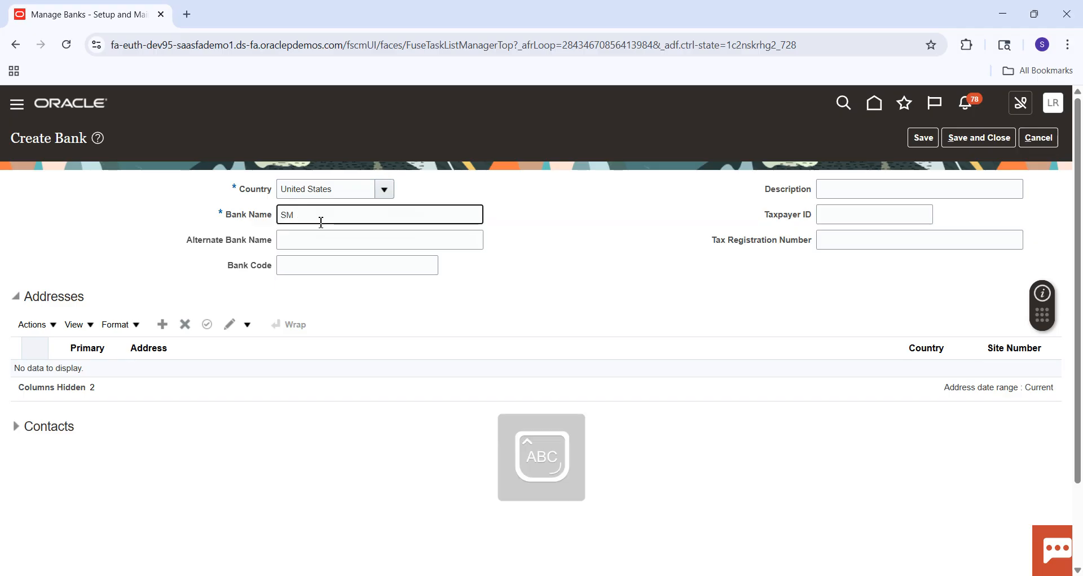
pyautogui.write(' Bank')
pyautogui.press('Tab')
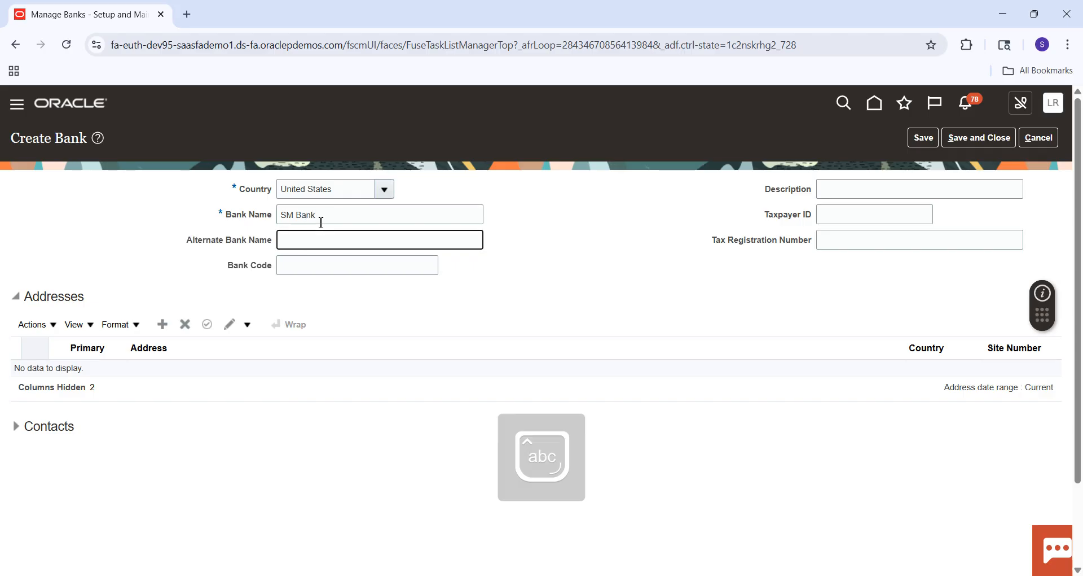
# Step: Enter the new bank's taxpayer ID and tax registration number, leaving the bank code empty
pyautogui.click(321, 267)
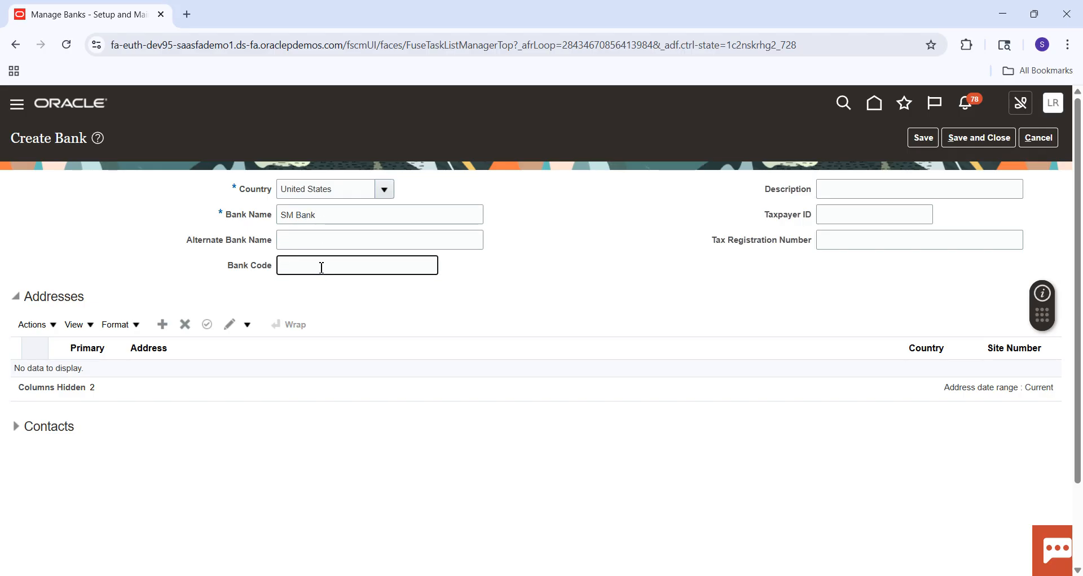
pyautogui.click(841, 220)
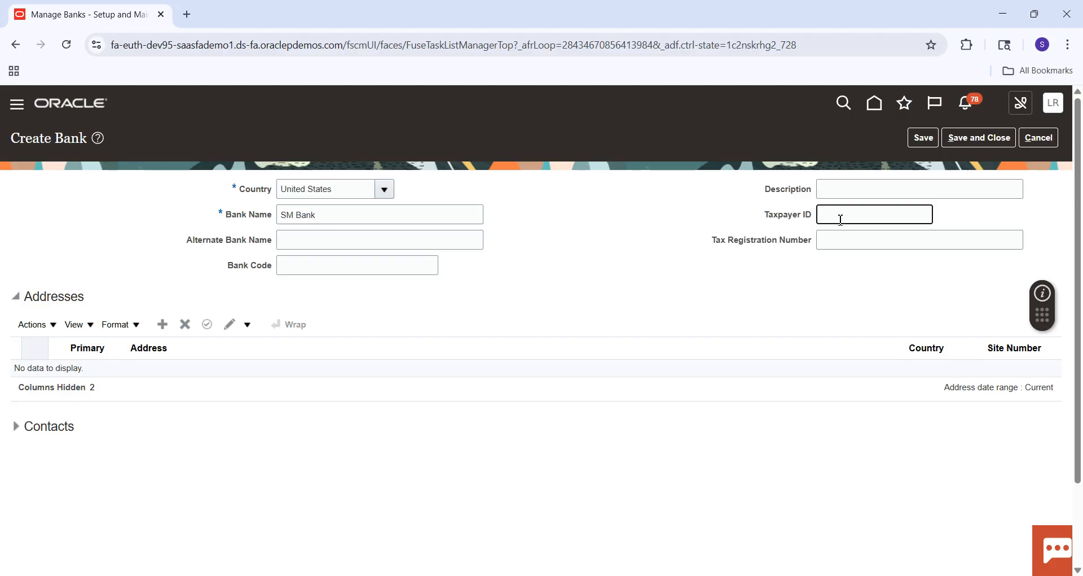
pyautogui.write('878987')
pyautogui.press('Tab')
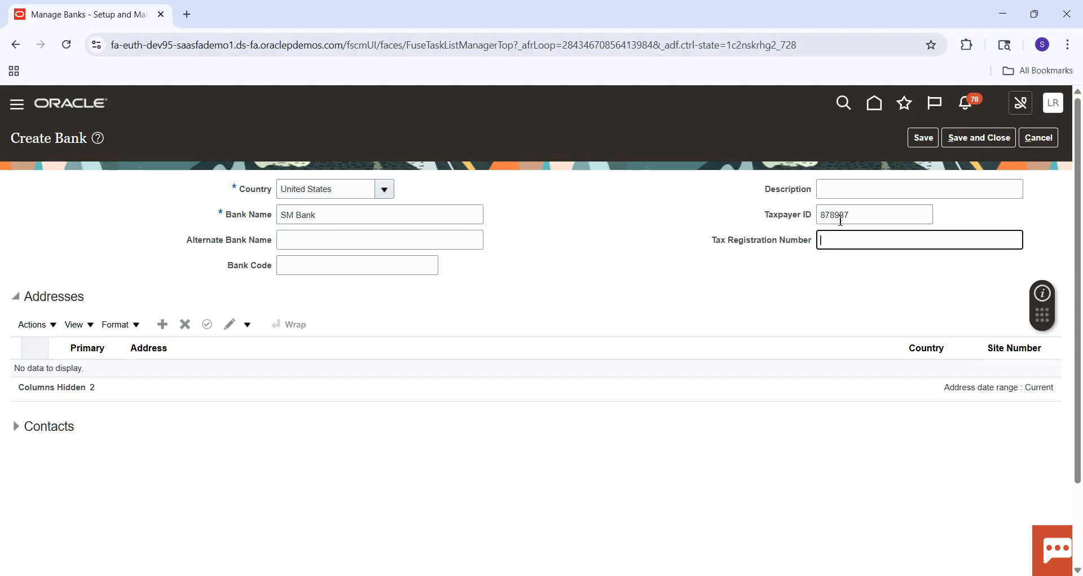
pyautogui.write('787686')
# Step: Add a United States address with address line 1, state, city and county to the new bank, and save and close the bank
pyautogui.click(163, 330)
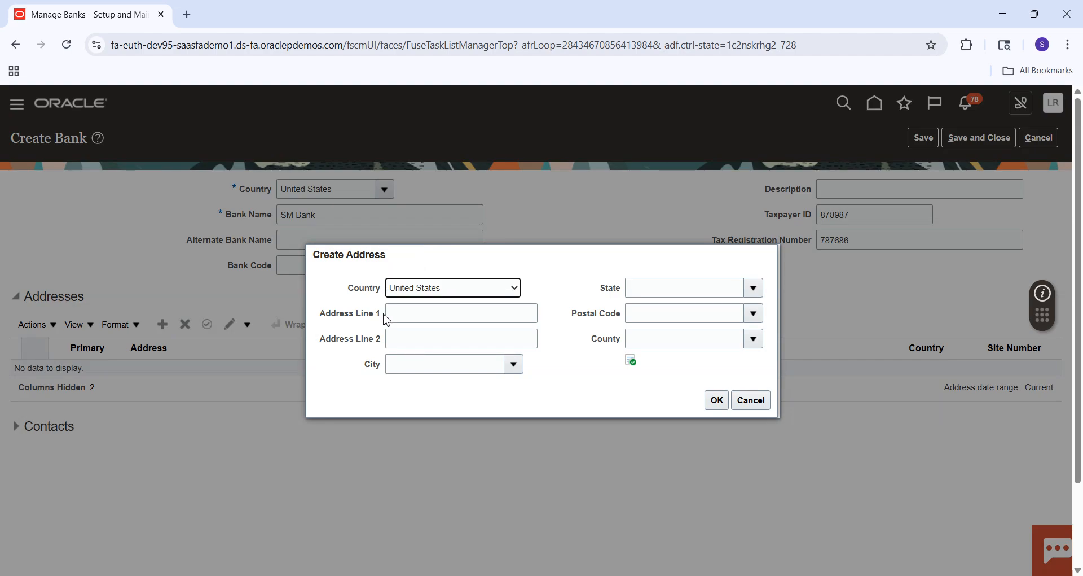
pyautogui.click(408, 313)
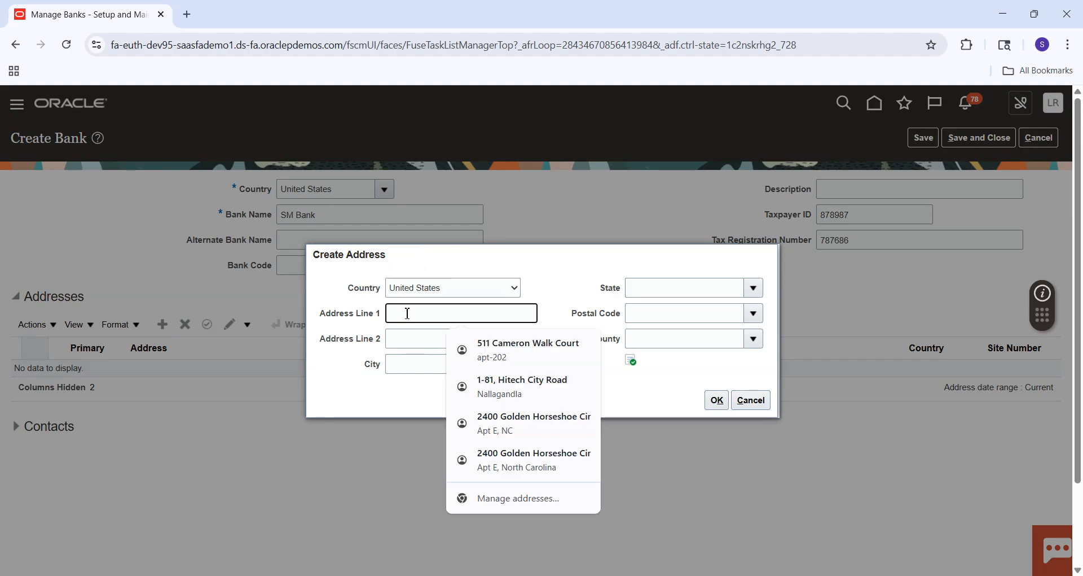
pyautogui.write('Redwood')
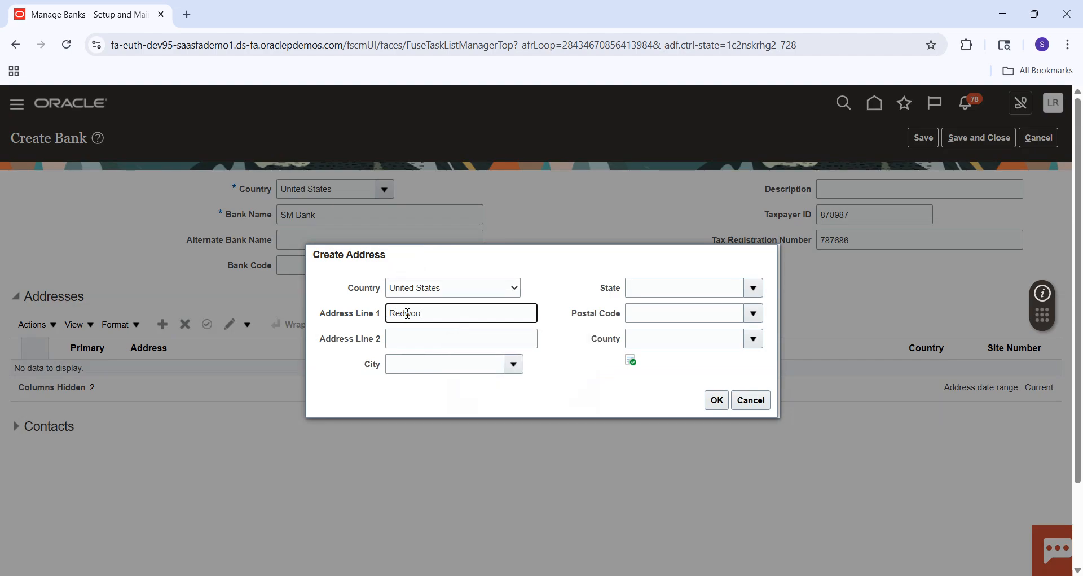
pyautogui.press('Tab')
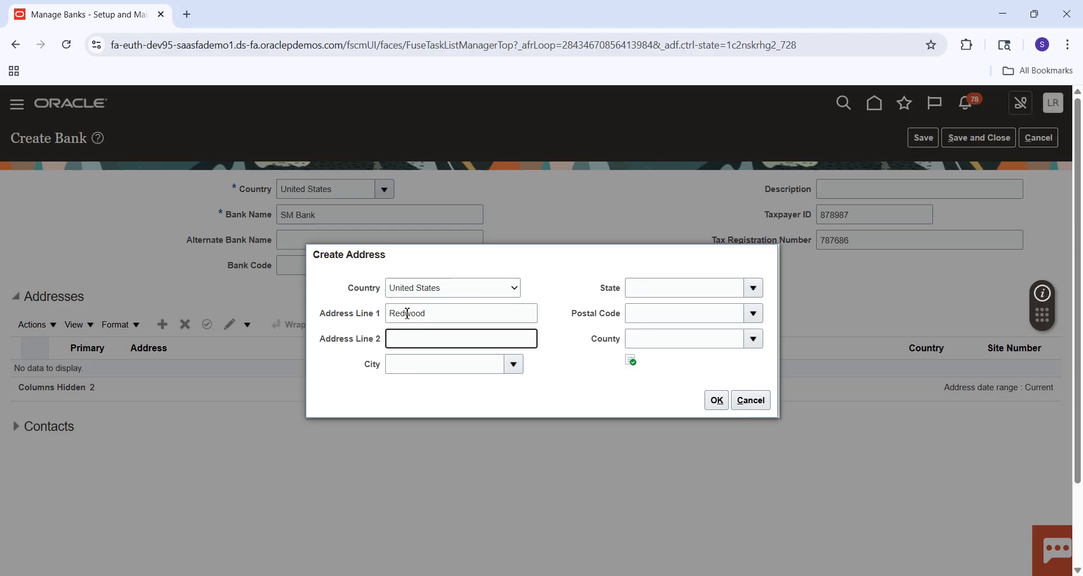
pyautogui.click(668, 288)
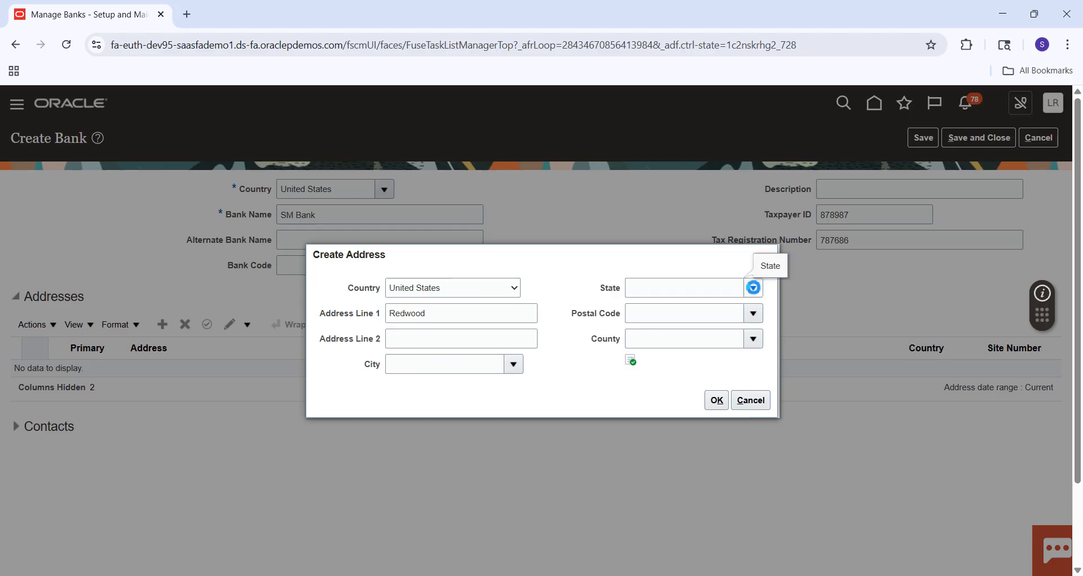
pyautogui.click(753, 288)
pyautogui.click(642, 338)
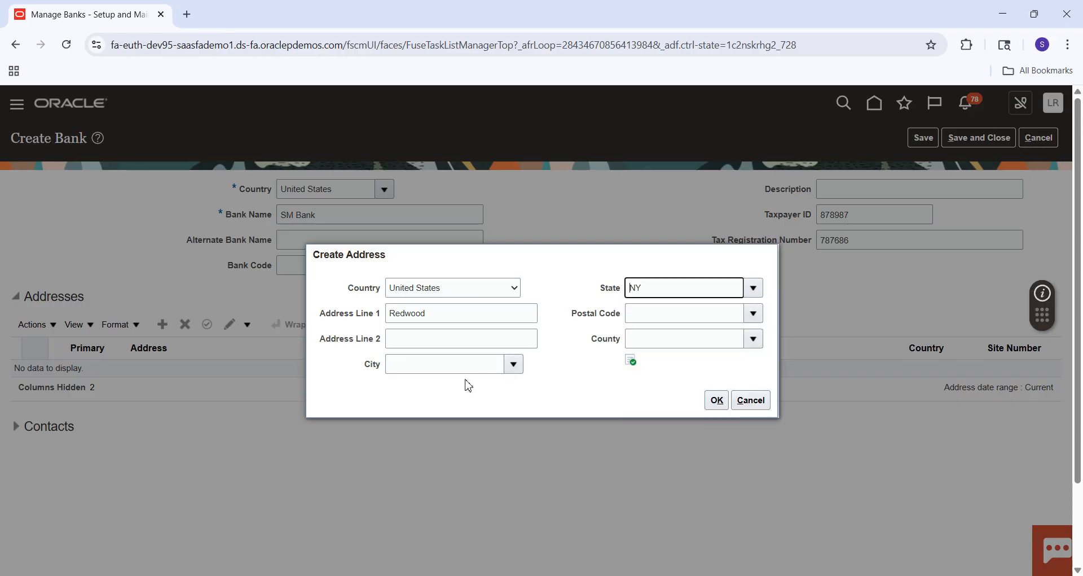
pyautogui.click(513, 364)
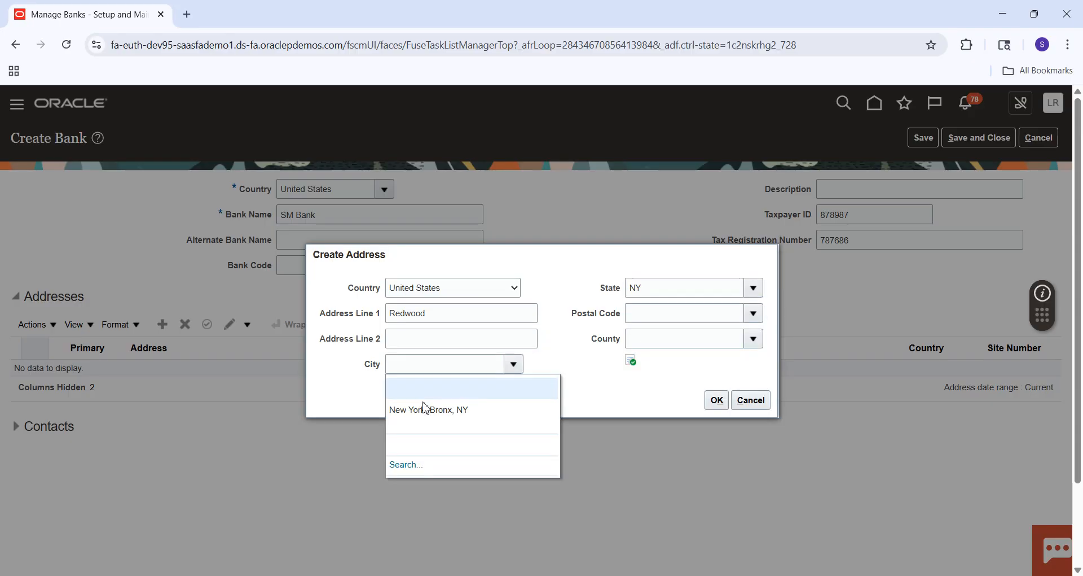
pyautogui.click(424, 410)
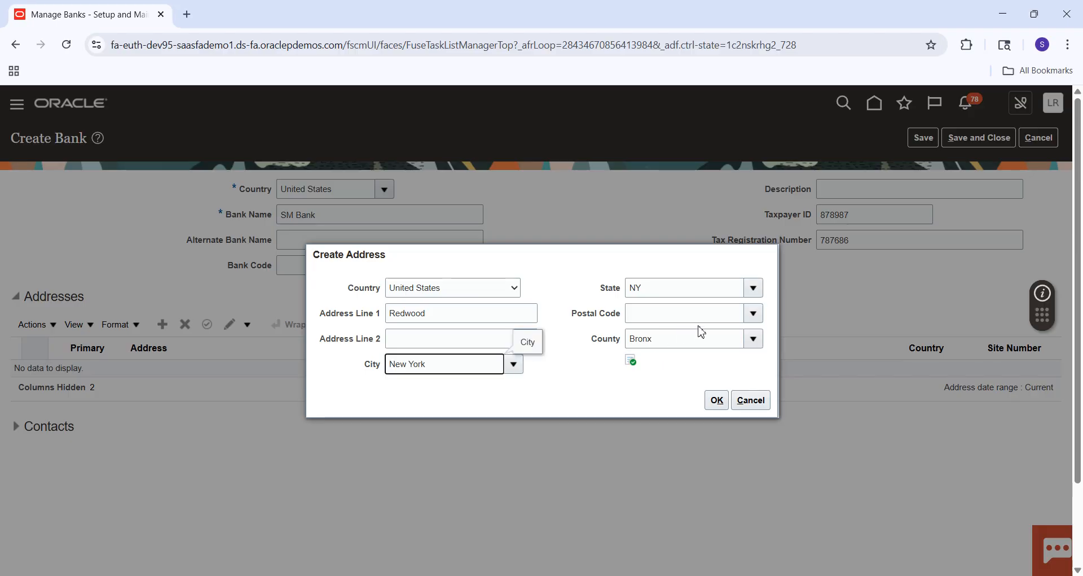
pyautogui.click(717, 401)
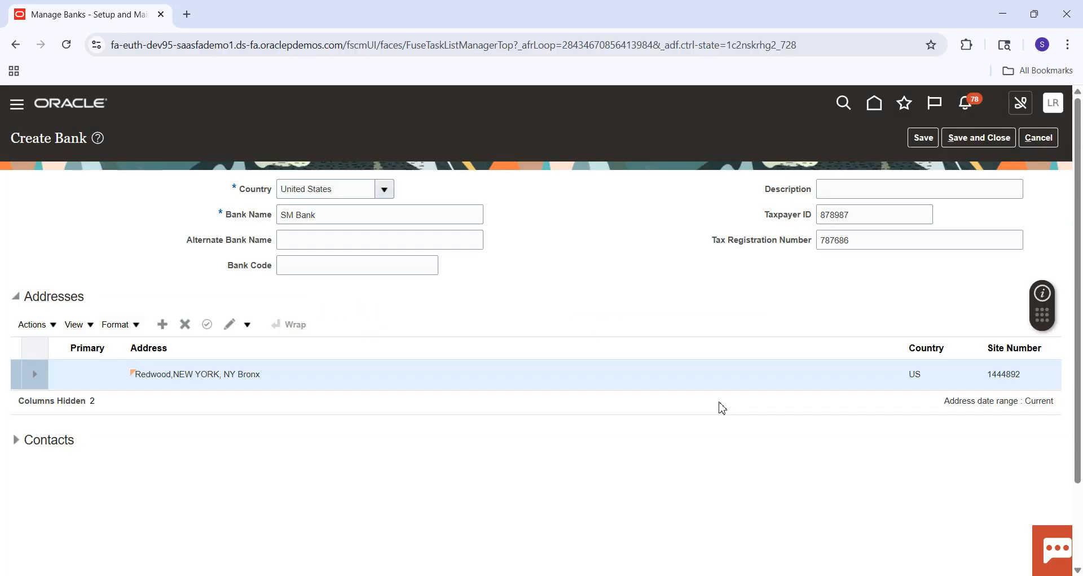
pyautogui.click(965, 140)
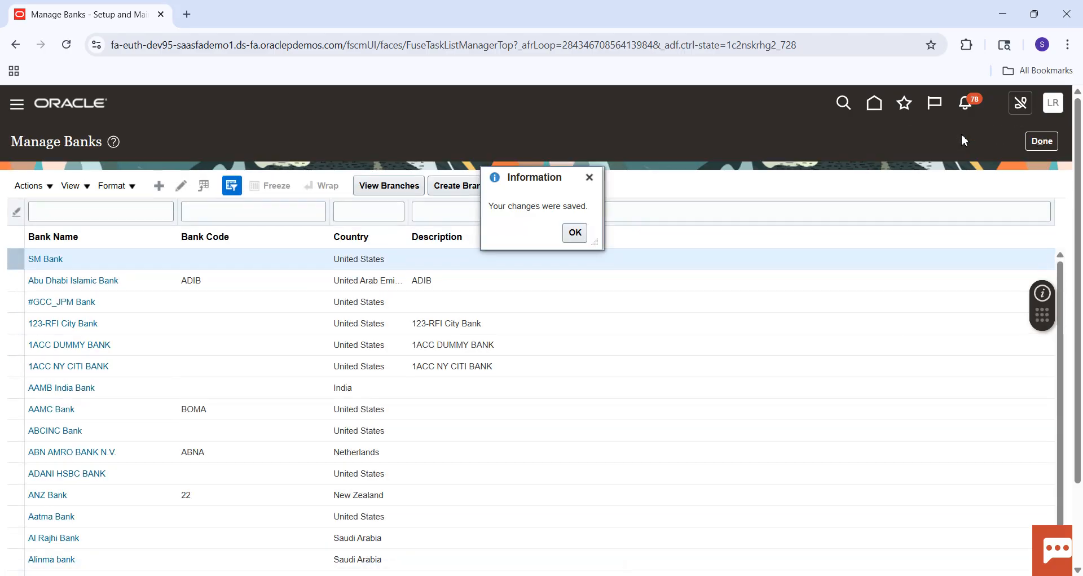
pyautogui.click(571, 236)
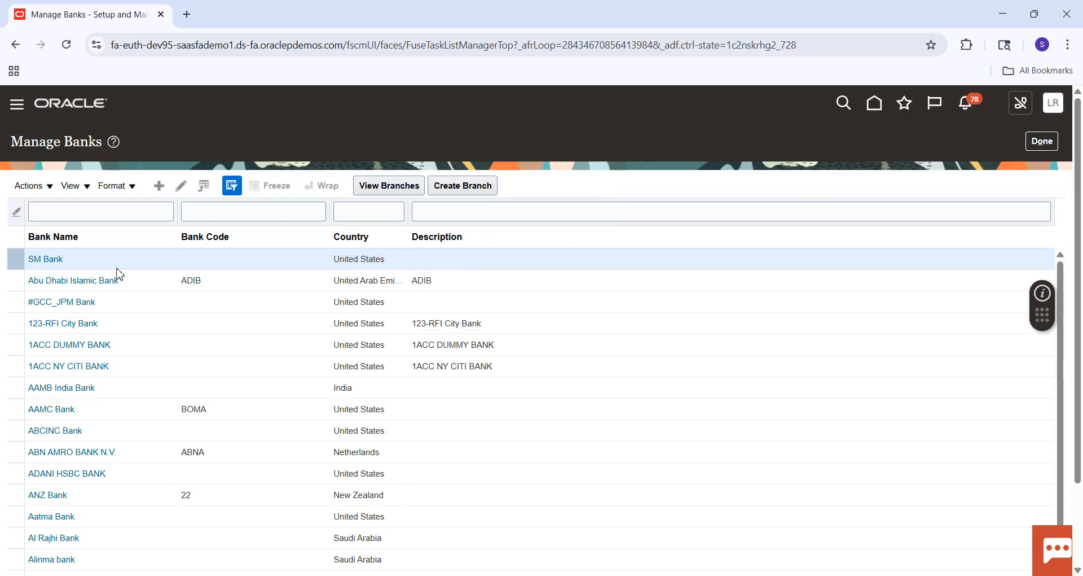
# Step: Review the new SM Bank's details, including its addresses and contacts, and return to the list of banks
pyautogui.click(51, 260)
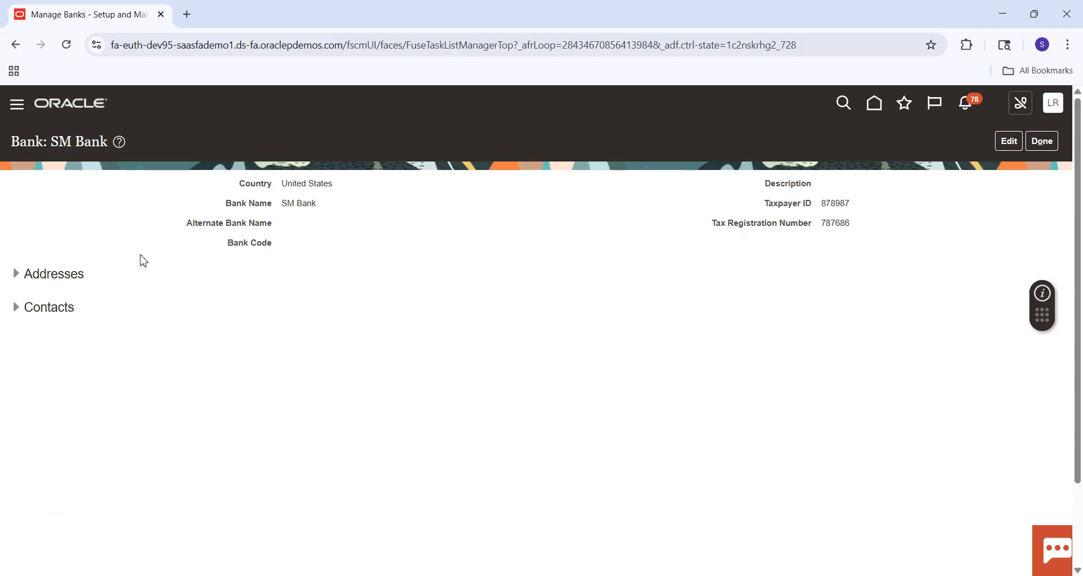
pyautogui.click(18, 278)
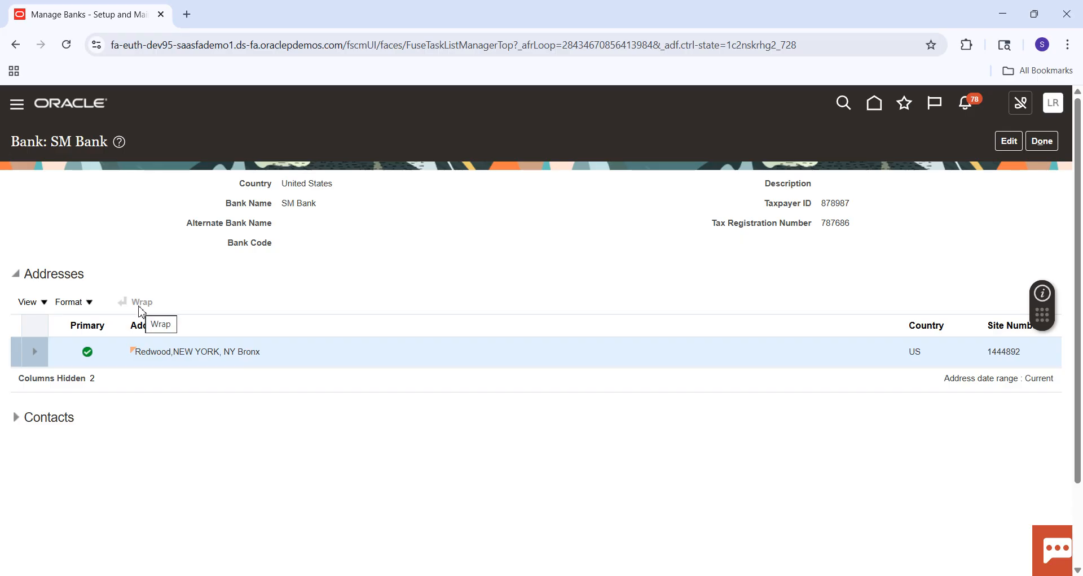
pyautogui.click(19, 420)
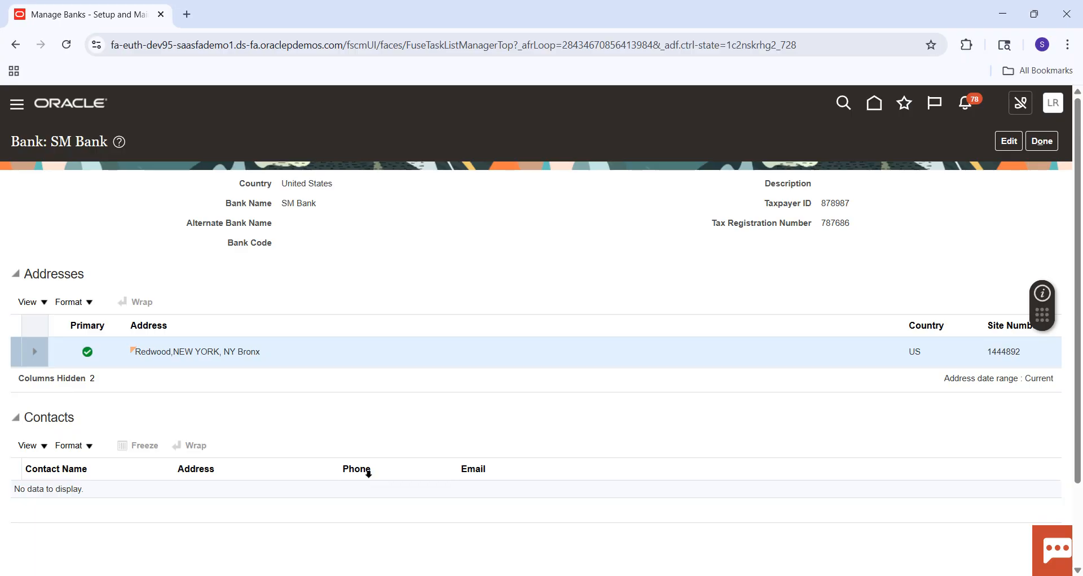
pyautogui.click(1045, 143)
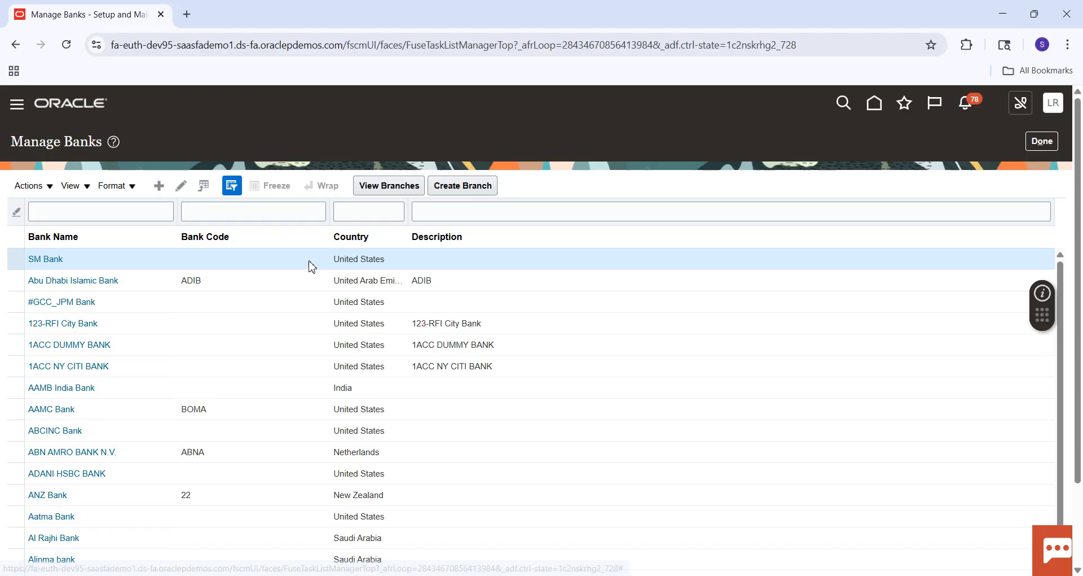
# Step: Start creating a branch for SM Bank with the branch name SM New york Branch
pyautogui.click(474, 192)
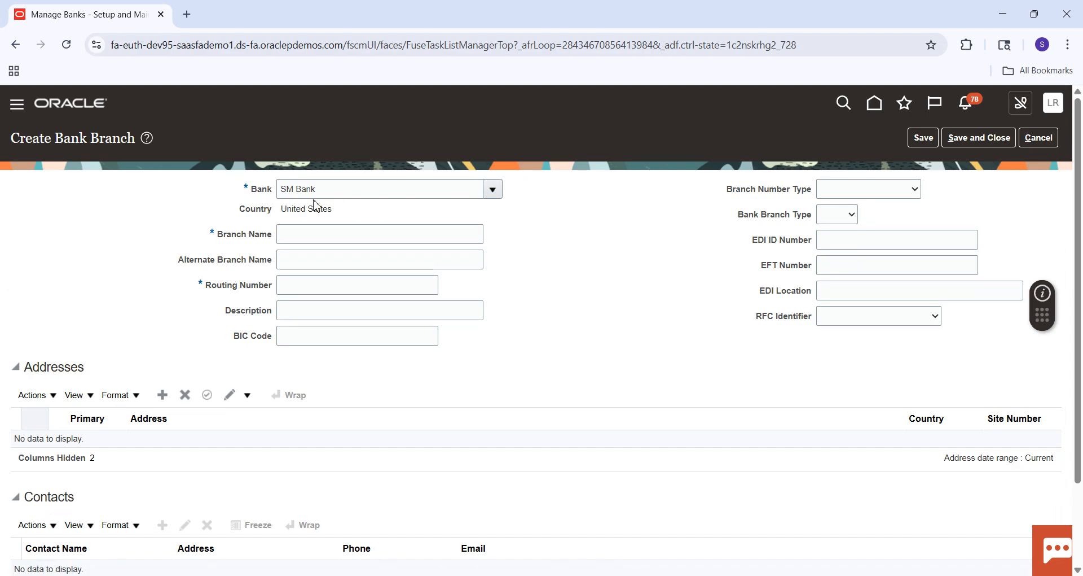
pyautogui.click(294, 238)
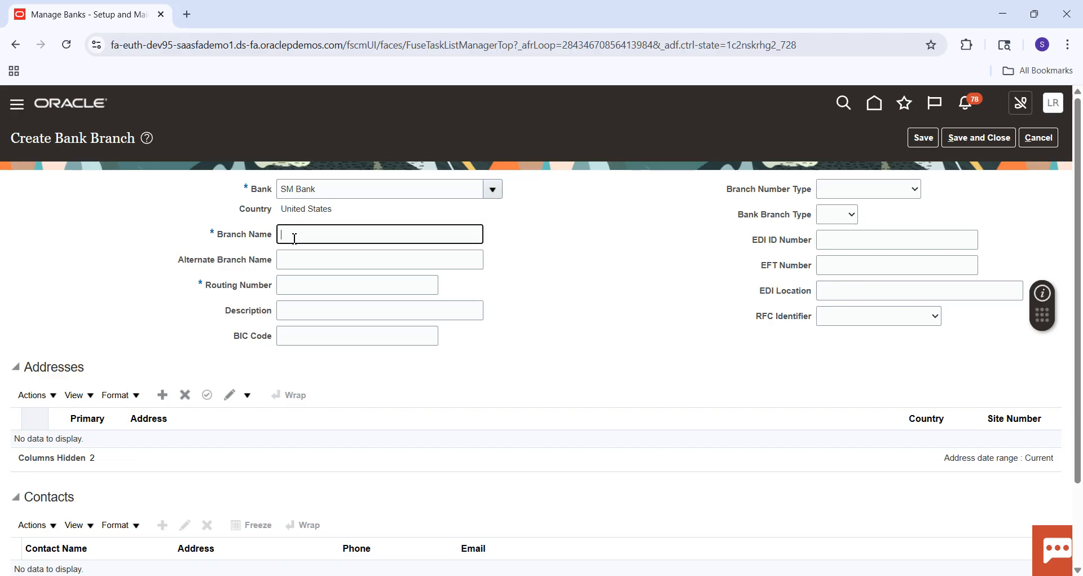
pyautogui.write('SM Newyork Branch')
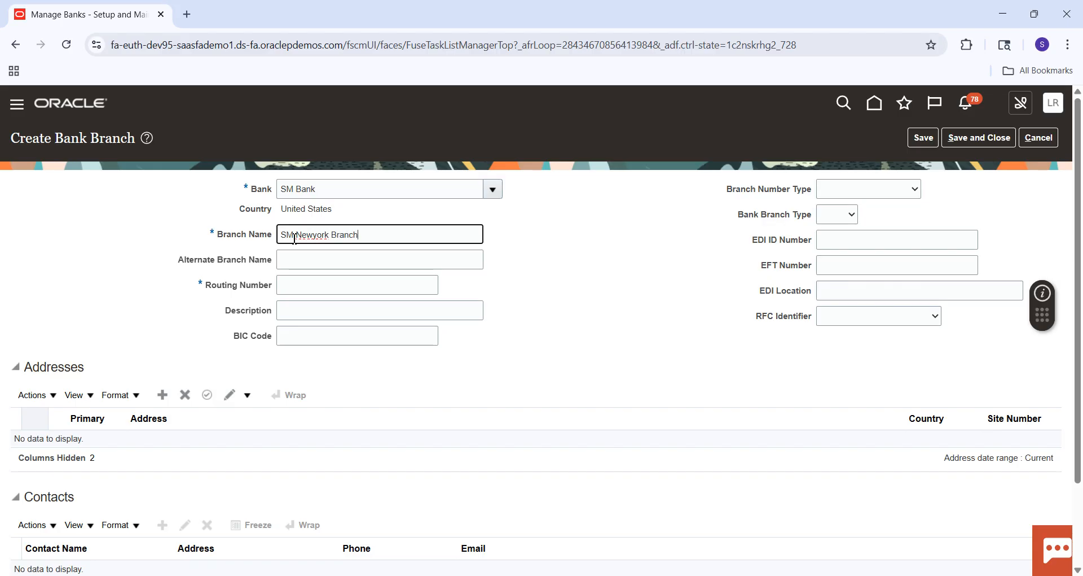
pyautogui.click(315, 236)
# Step: Copy the routing number from Notepad++ into the new branch's Routing Number and set its Bank Branch Type to Other
pyautogui.click(313, 288)
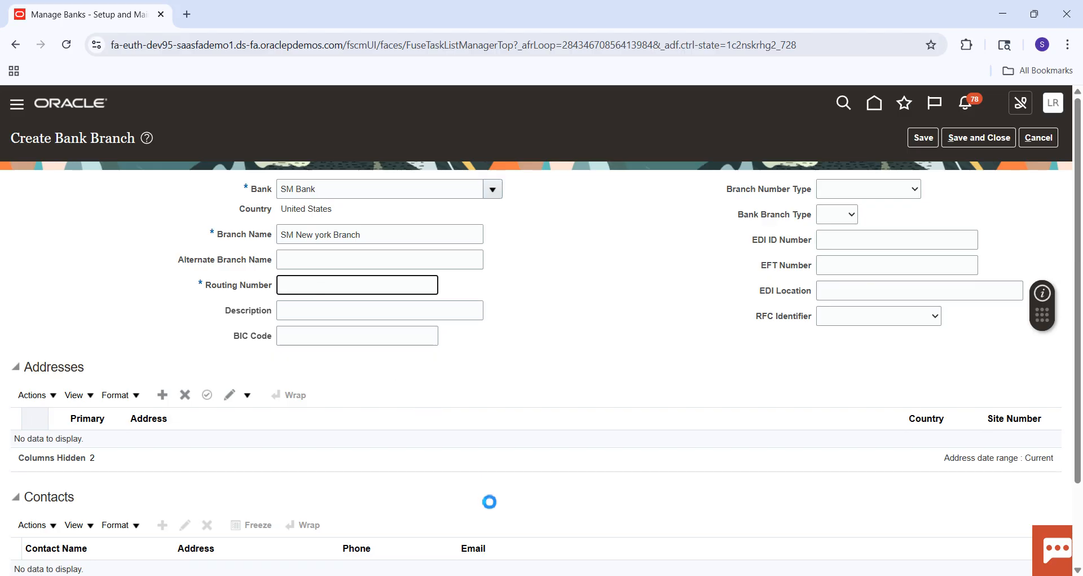
pyautogui.hotkey('alt', 'Tab')
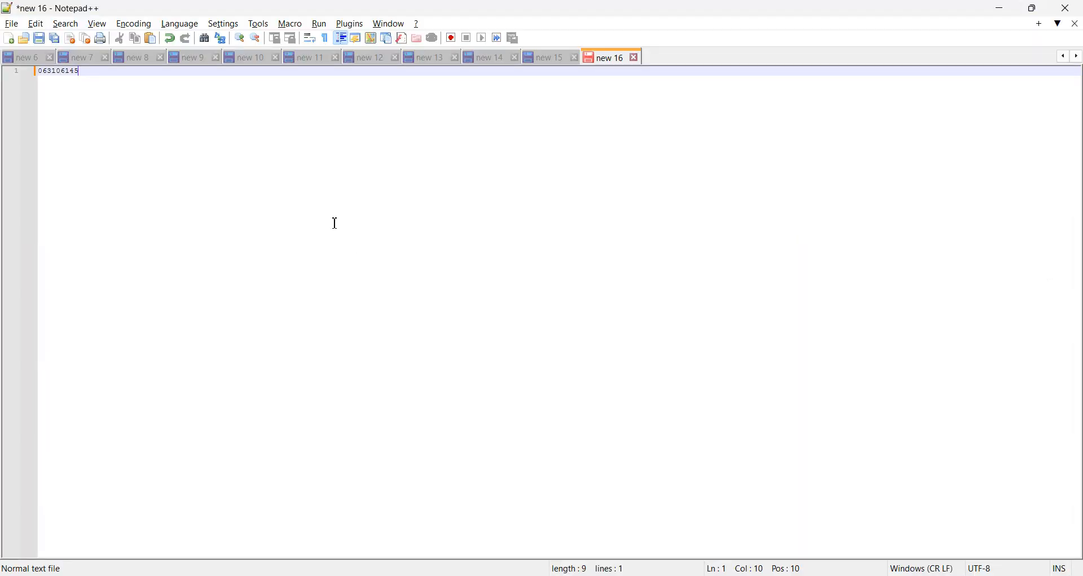
pyautogui.hotkey('ctrl', 'a')
pyautogui.hotkey('ctrl', 'c')
pyautogui.hotkey('alt', 'Tab')
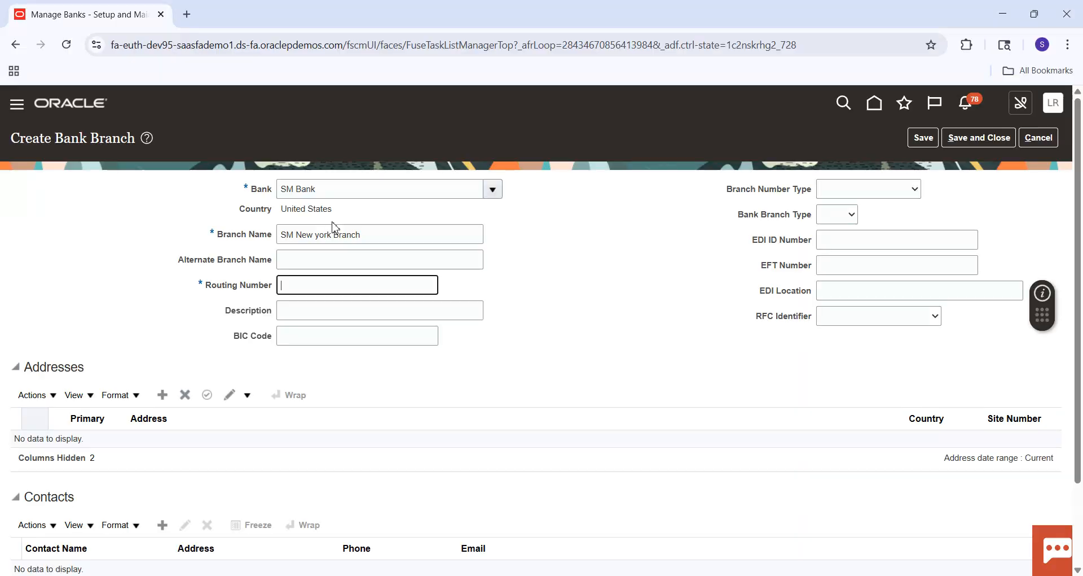
pyautogui.hotkey('ctrl', 'v')
pyautogui.press('Tab')
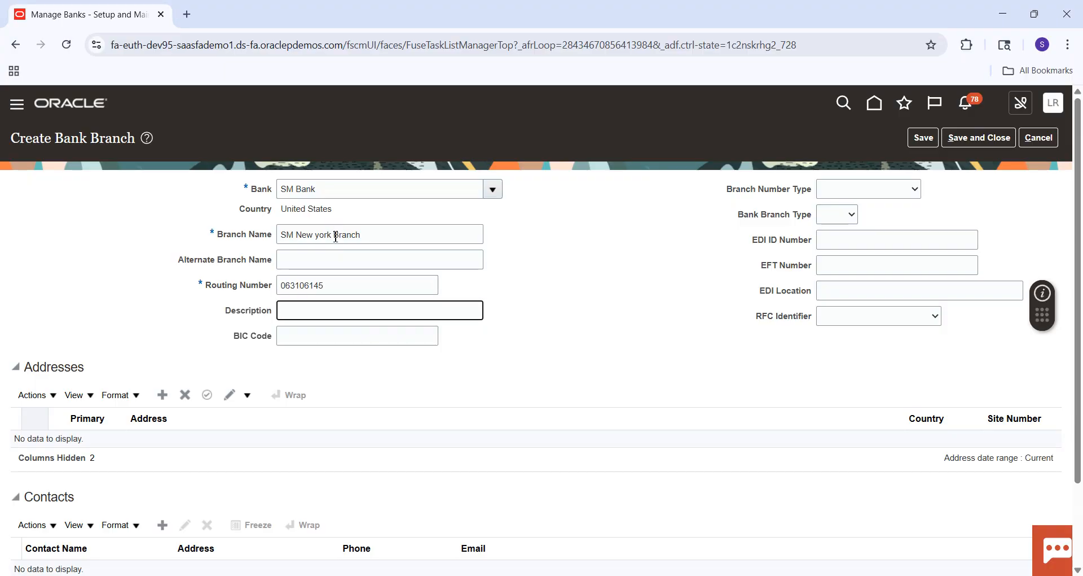
pyautogui.click(331, 290)
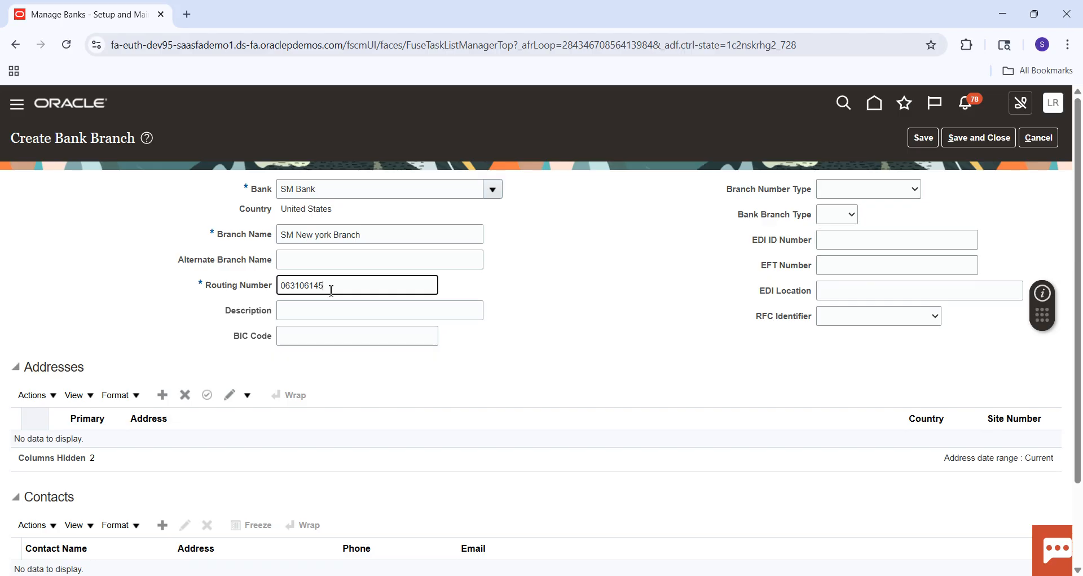
pyautogui.click(825, 220)
pyautogui.click(829, 284)
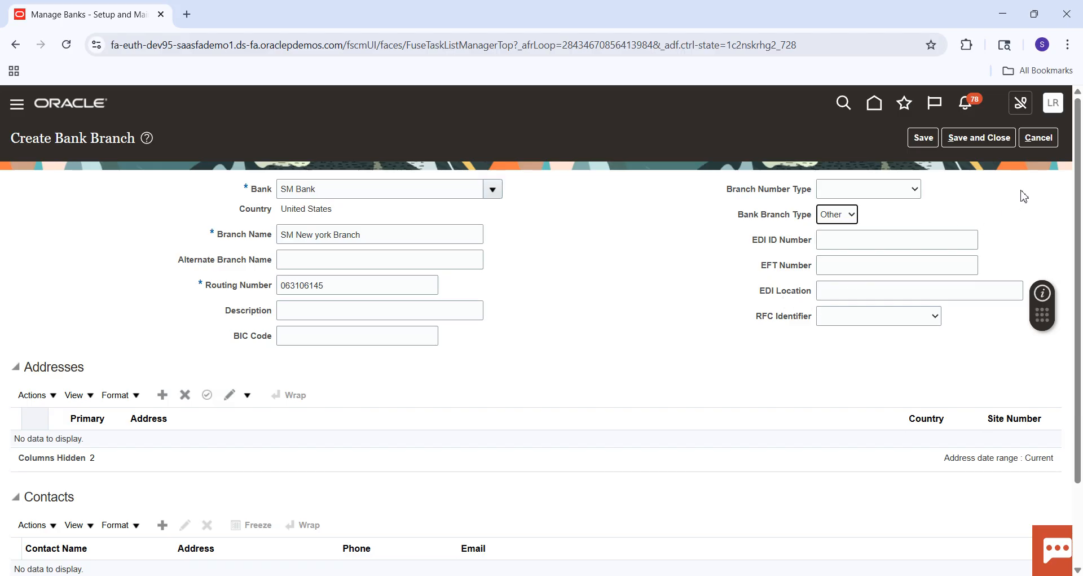
# Step: Add a United States address with address line 1, state, city and county to the new branch
pyautogui.scroll(-2, 866, 208)
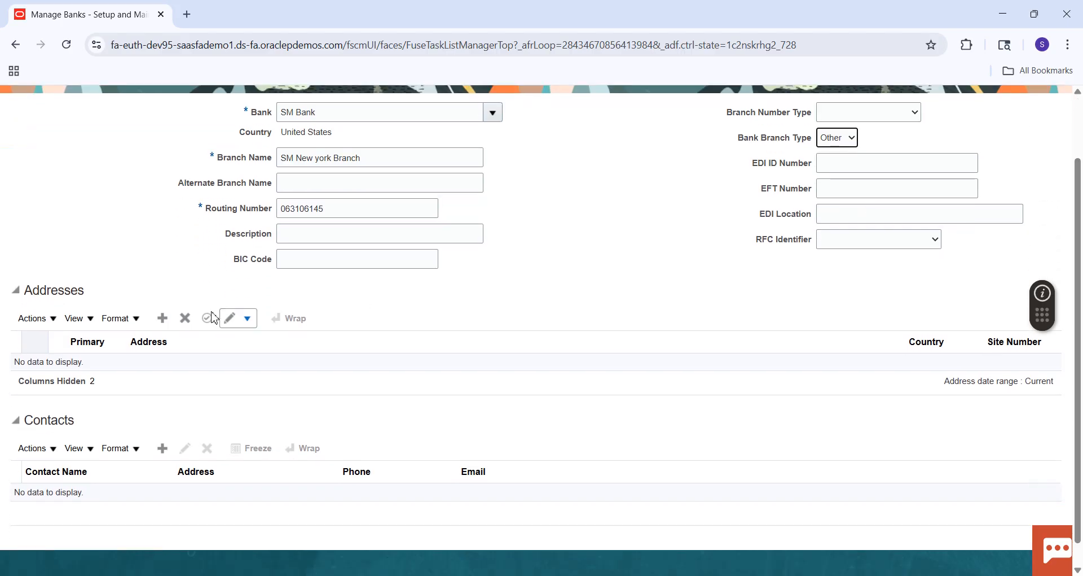
pyautogui.click(162, 319)
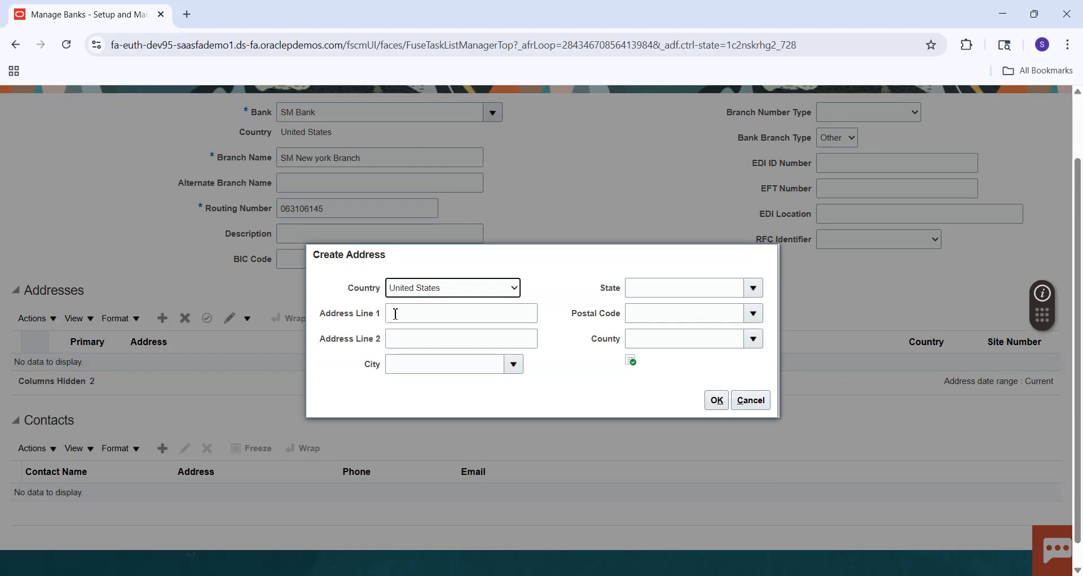
pyautogui.click(396, 314)
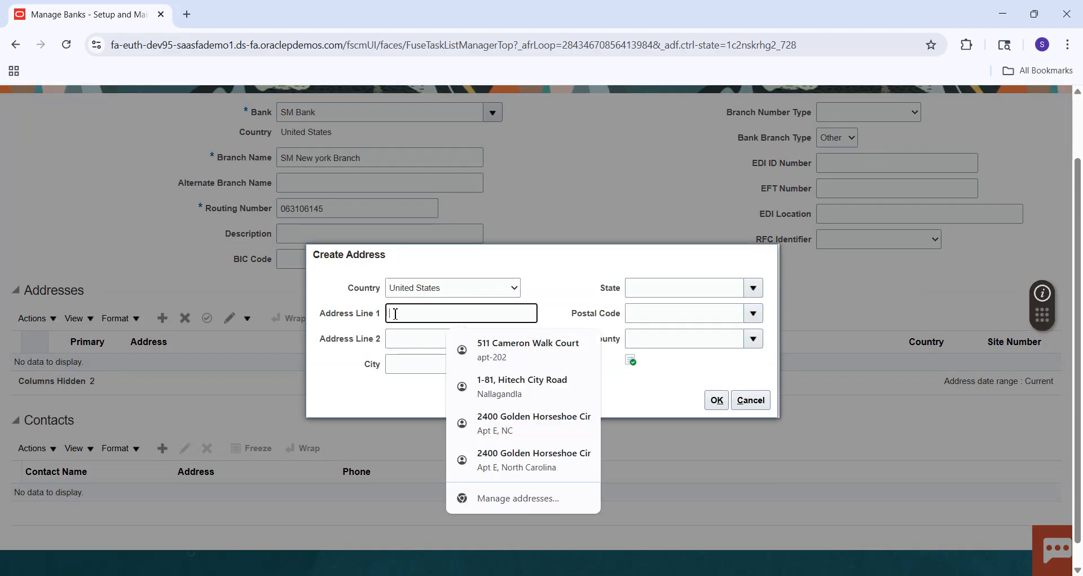
pyautogui.write('Redwood')
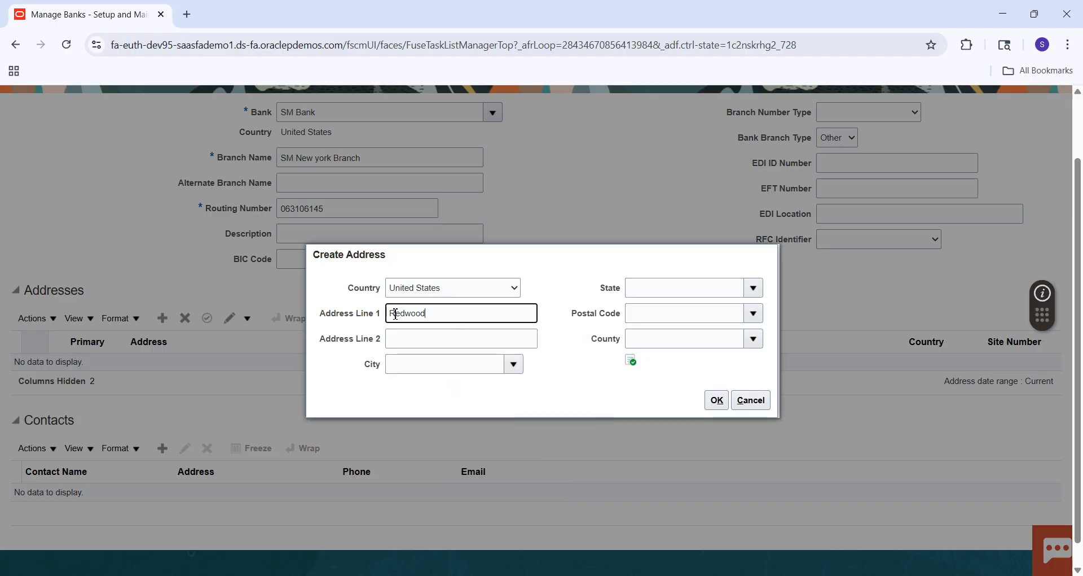
pyautogui.press('Tab')
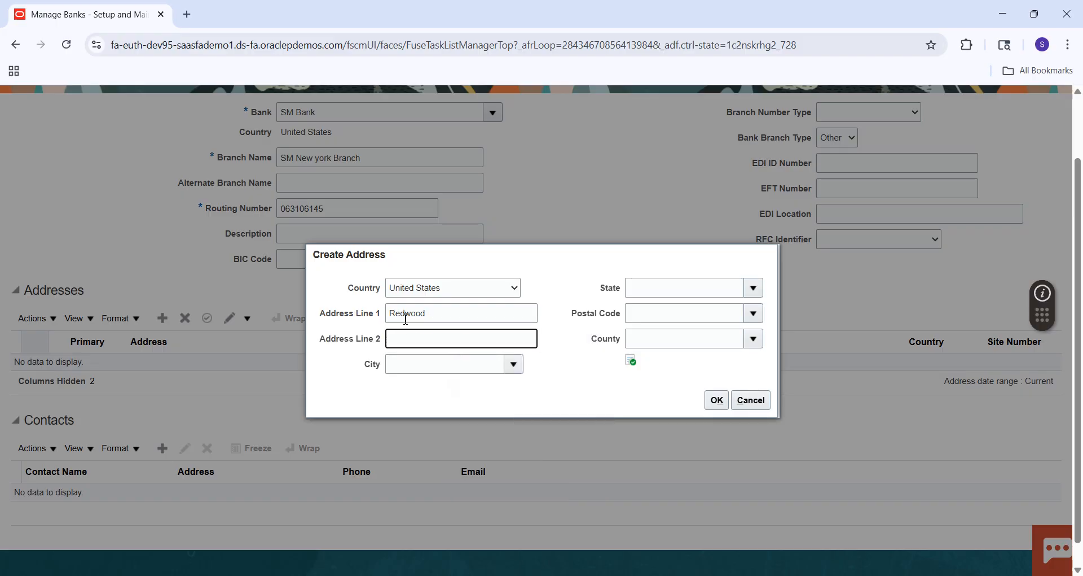
pyautogui.click(753, 286)
pyautogui.click(638, 334)
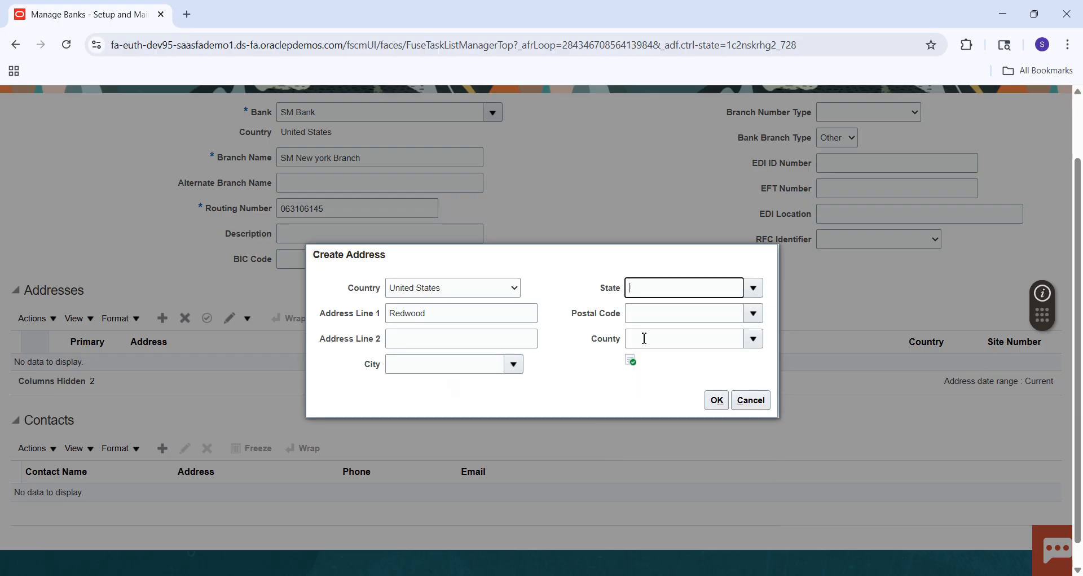
pyautogui.click(514, 366)
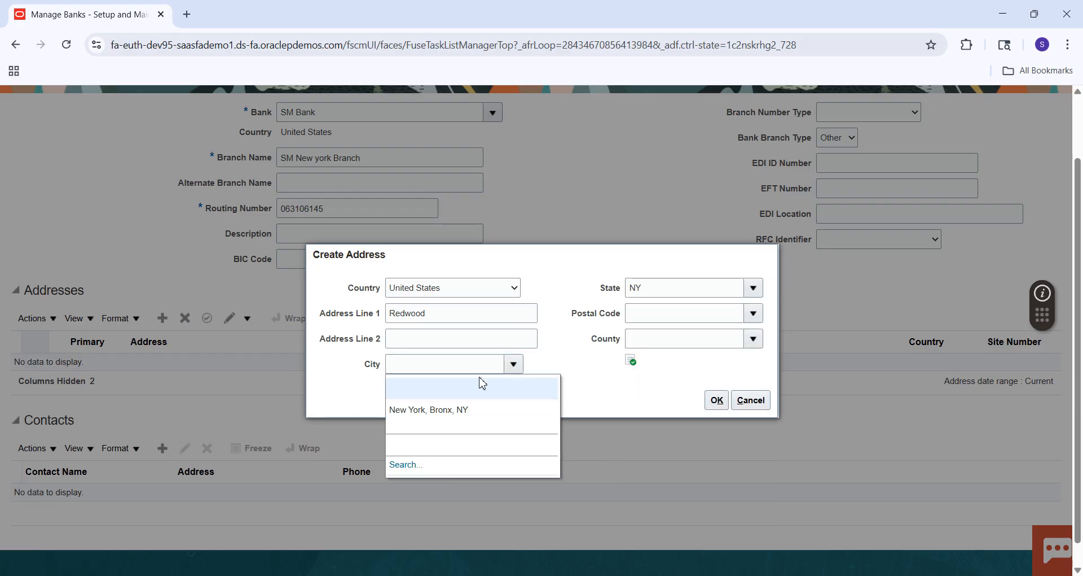
pyautogui.click(420, 409)
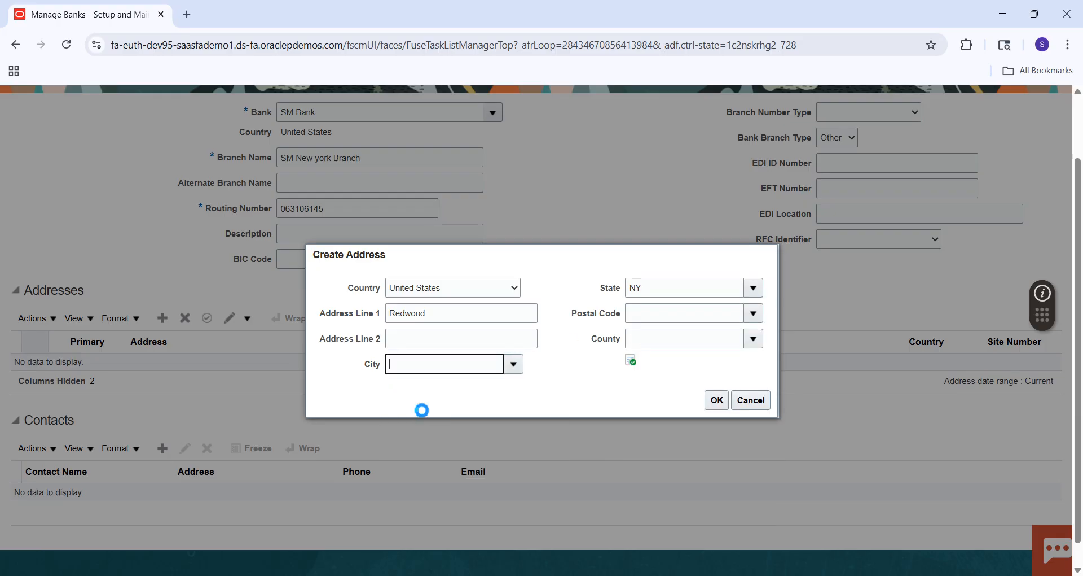
pyautogui.click(716, 400)
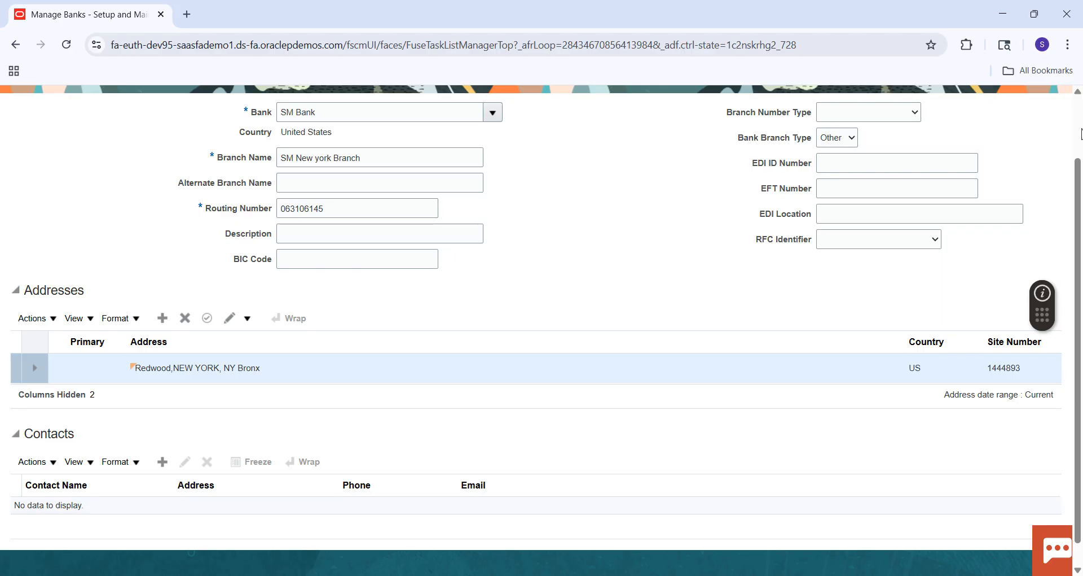
# Step: Save and close the new bank branch, and dismiss the confirmation
pyautogui.scroll(2, 1080, 128)
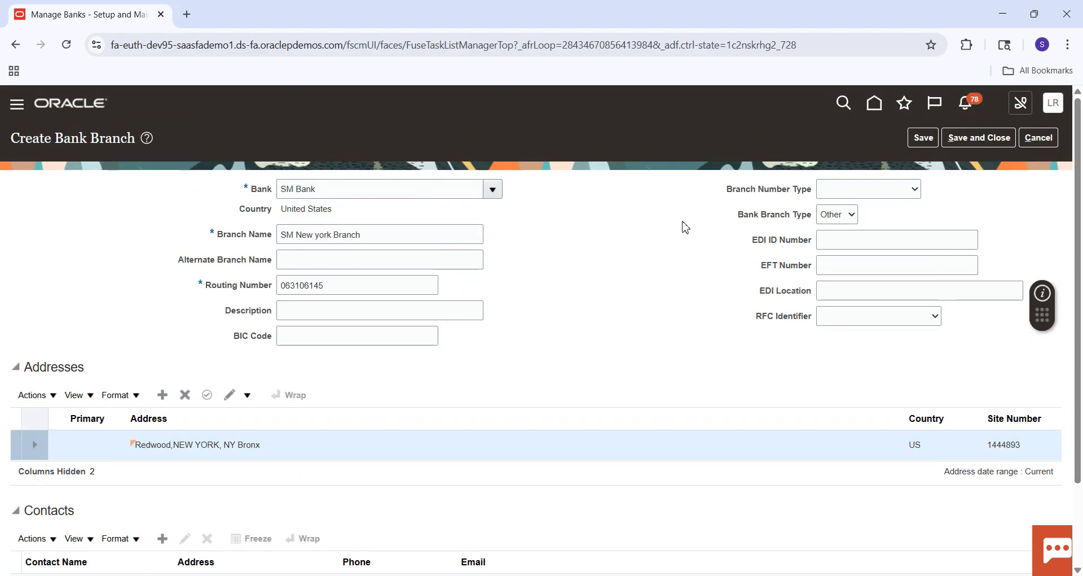
pyautogui.click(964, 144)
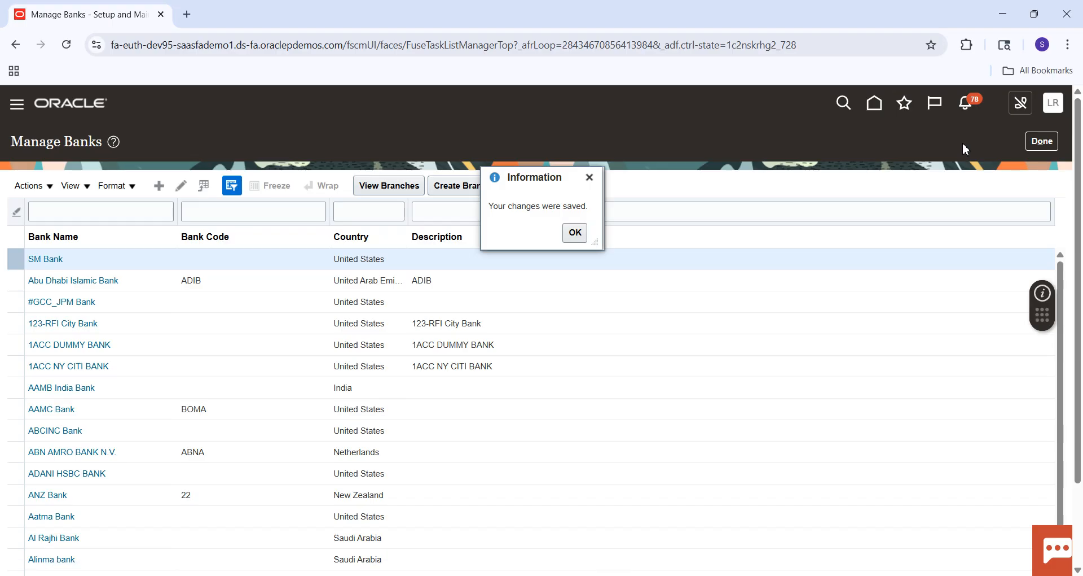
pyautogui.click(575, 233)
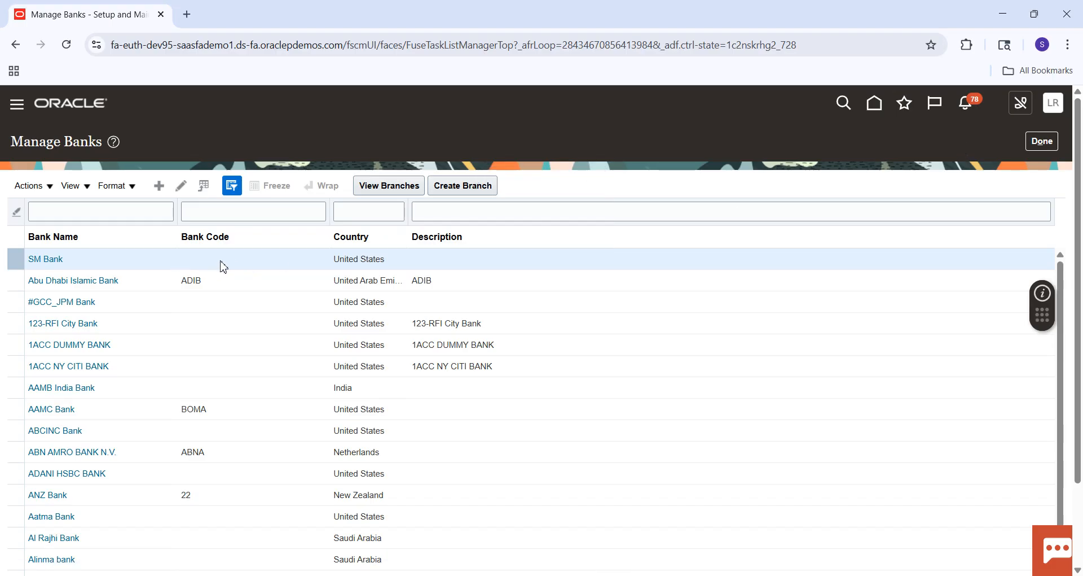
# Step: View SM Bank's branches and start creating a bank account for SM New york Branch with the account name SM789877
pyautogui.click(401, 190)
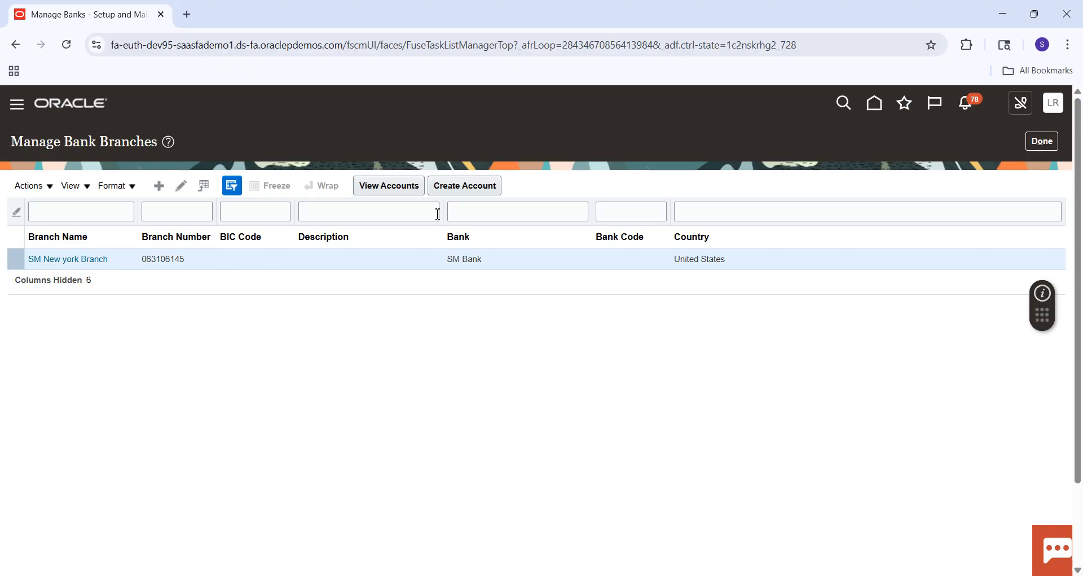
pyautogui.click(469, 195)
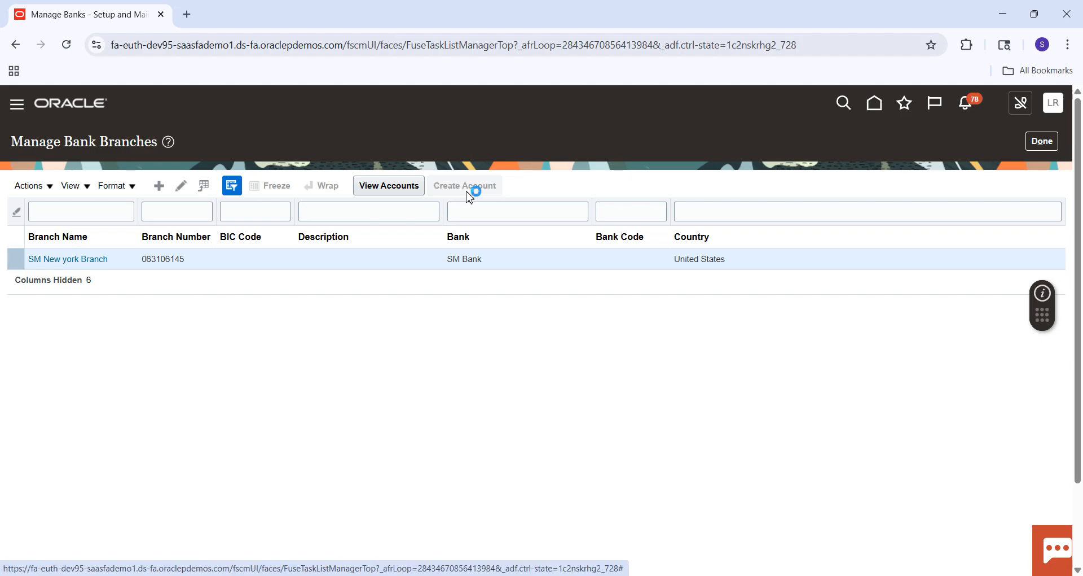
pyautogui.click(328, 221)
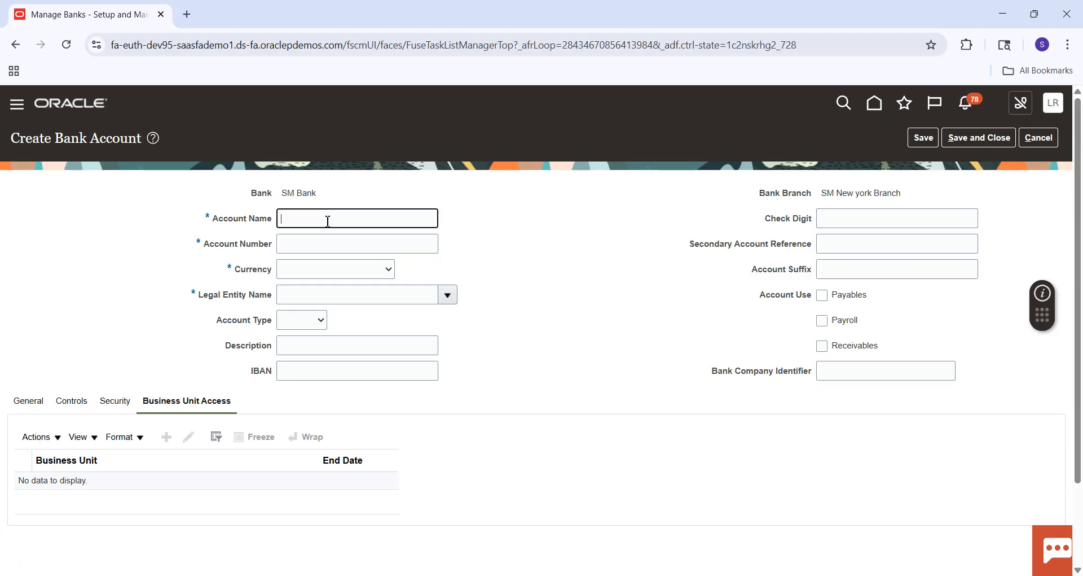
pyautogui.press('capslock')
pyautogui.write('S')
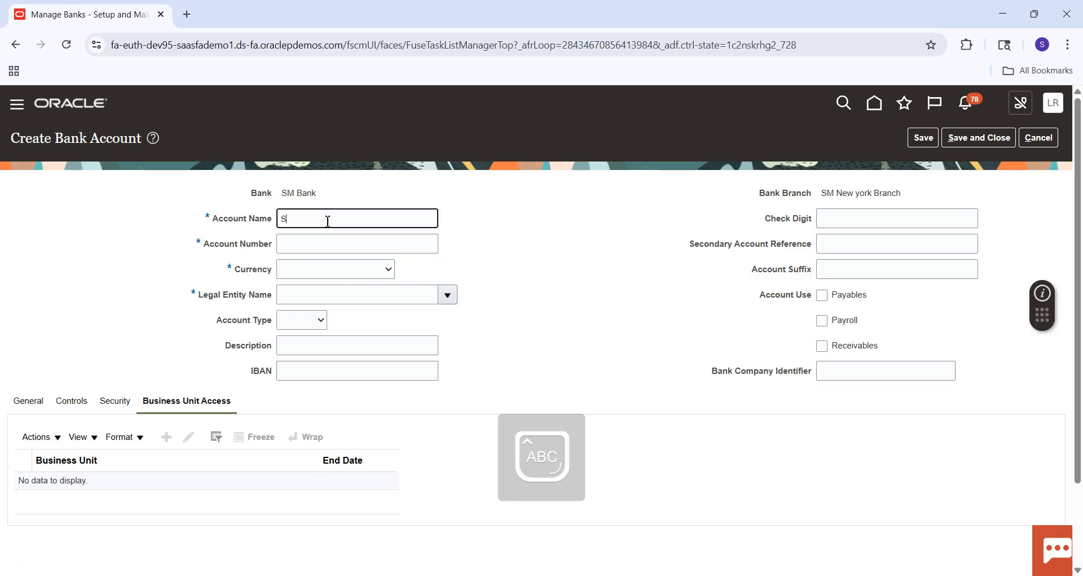
pyautogui.write('M')
pyautogui.press('capslock')
pyautogui.write('789877')
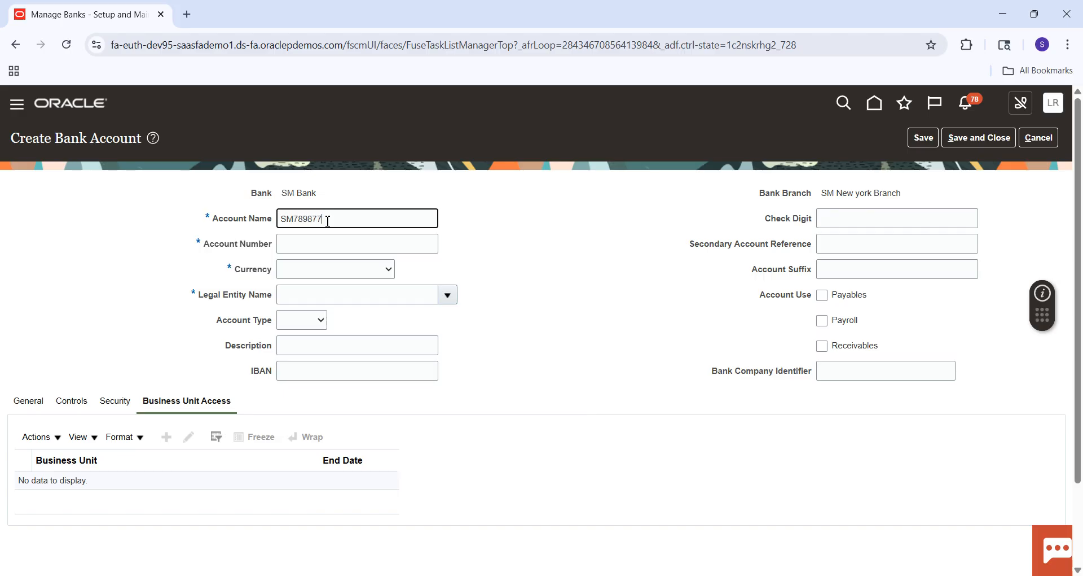
# Step: Enter the new bank account's account number and set its currency to USD - US Dollar
pyautogui.press('Tab')
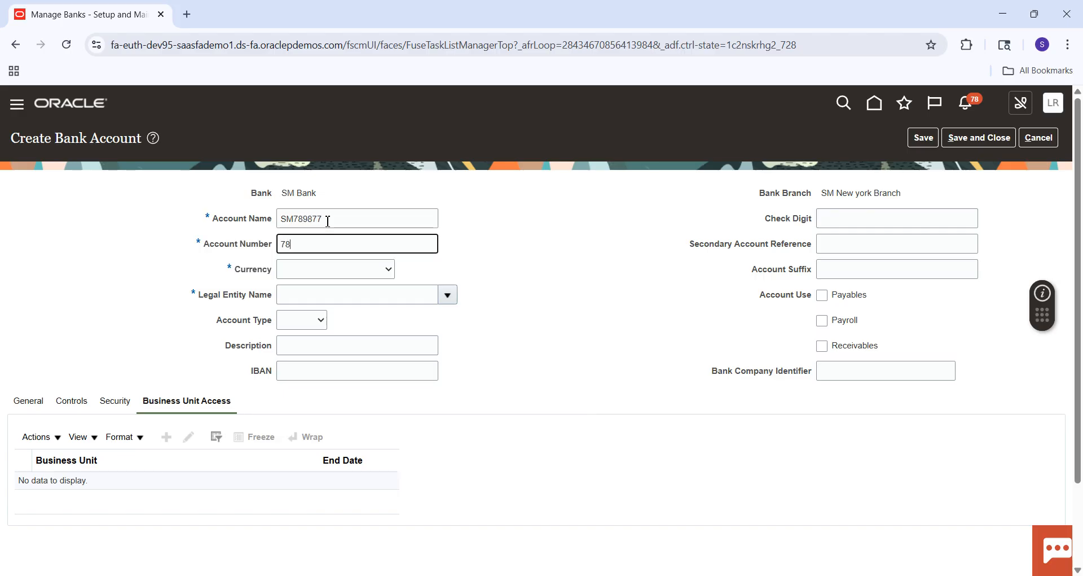
pyautogui.press('Tab')
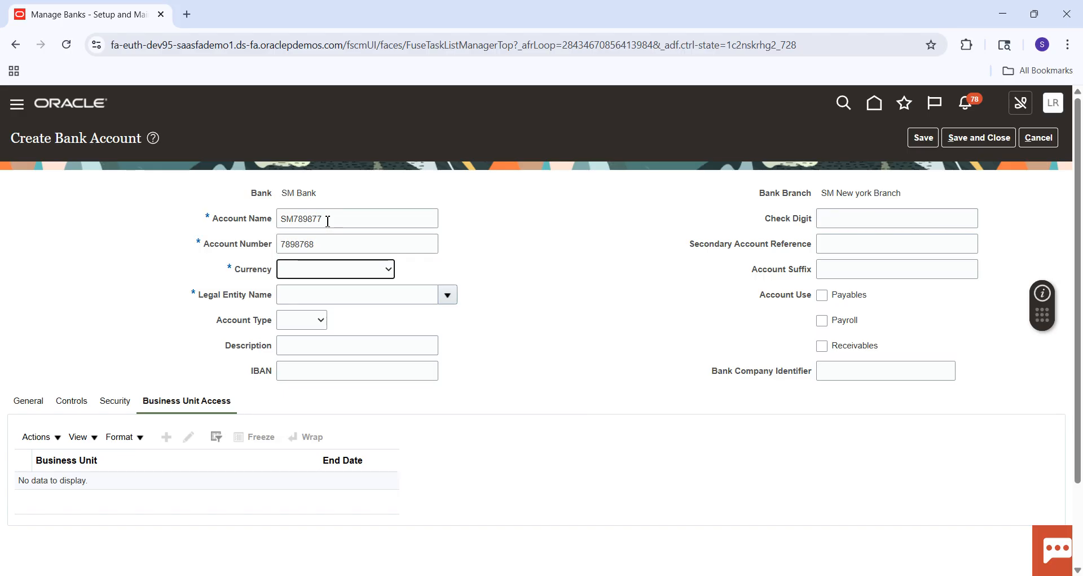
pyautogui.click(315, 274)
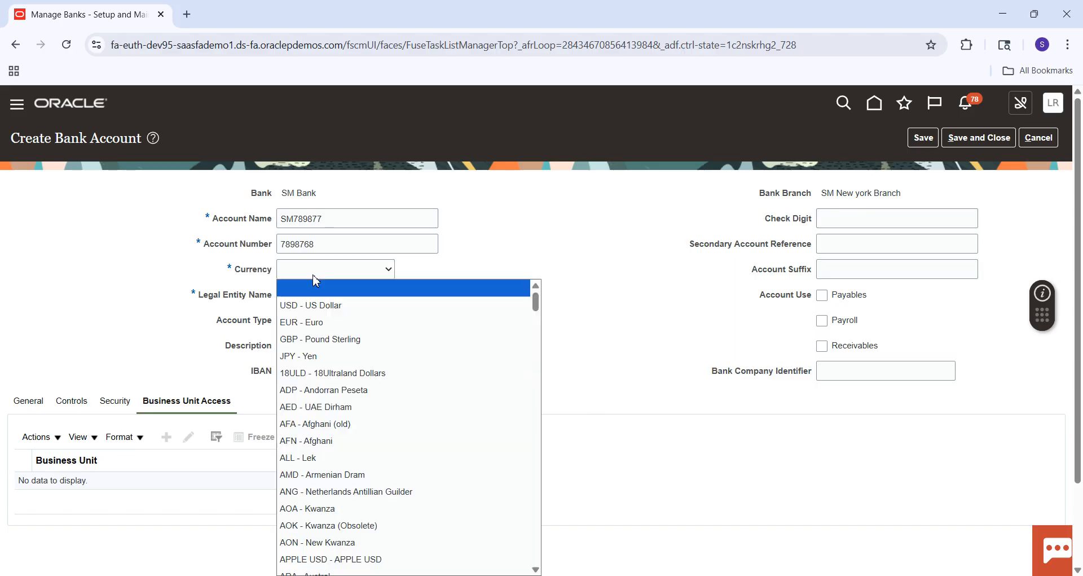
pyautogui.click(314, 305)
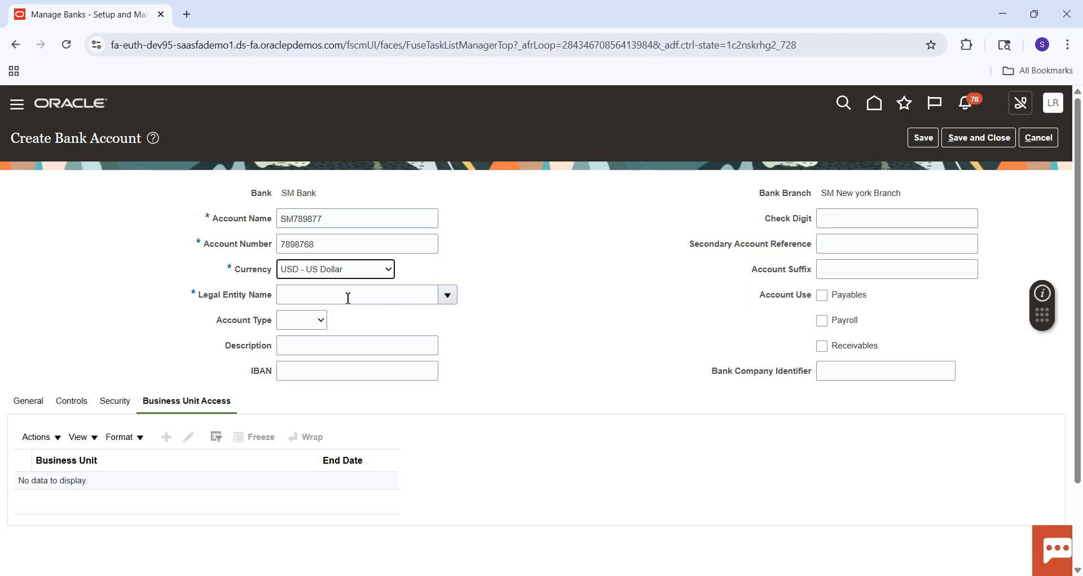
# Step: Set the new bank account's legal entity to US1 Legal Entity and its account type to Checking
pyautogui.click(448, 294)
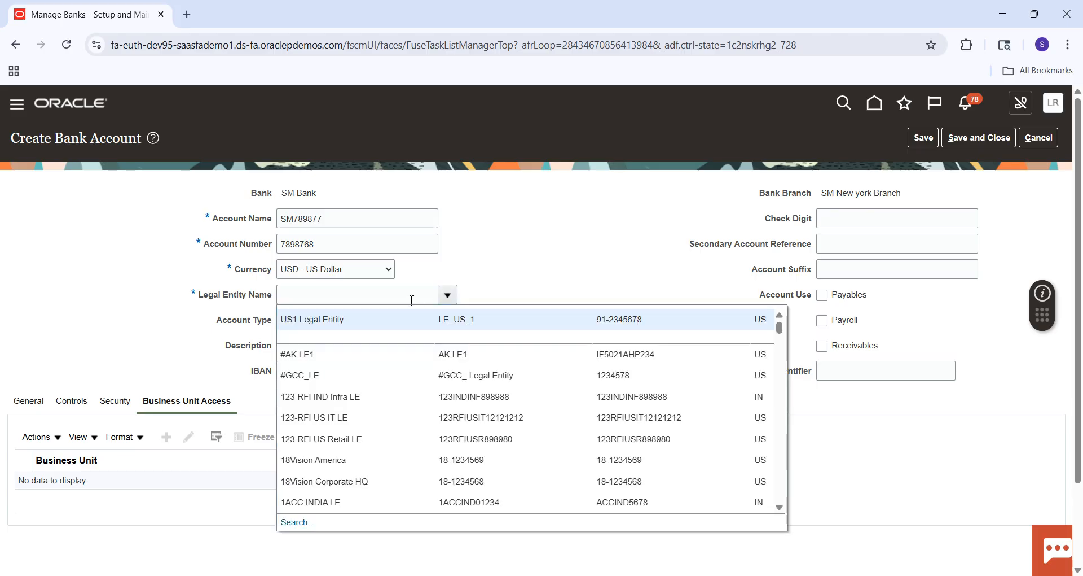
pyautogui.click(375, 318)
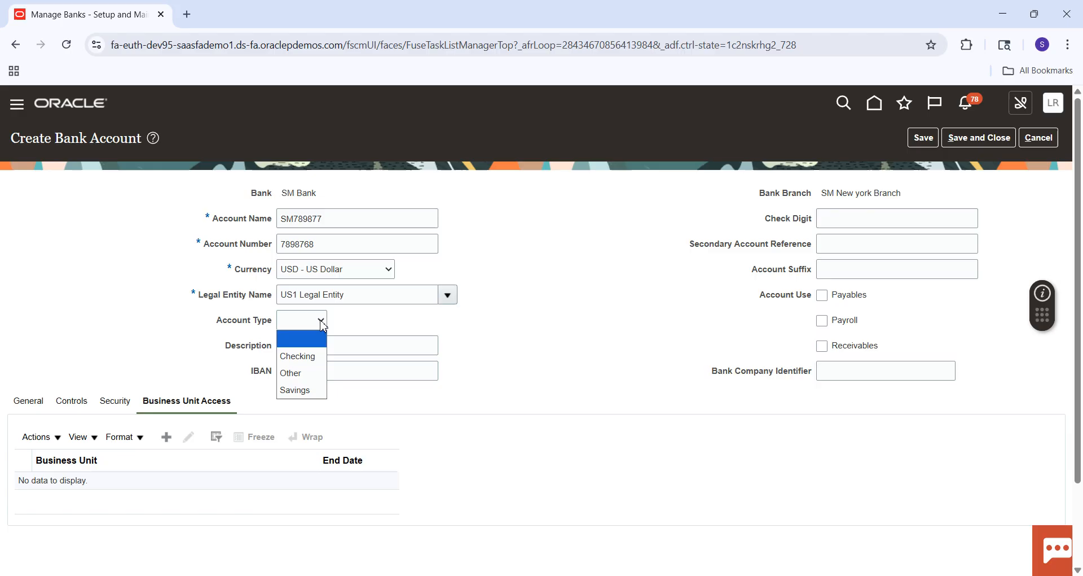
pyautogui.click(307, 355)
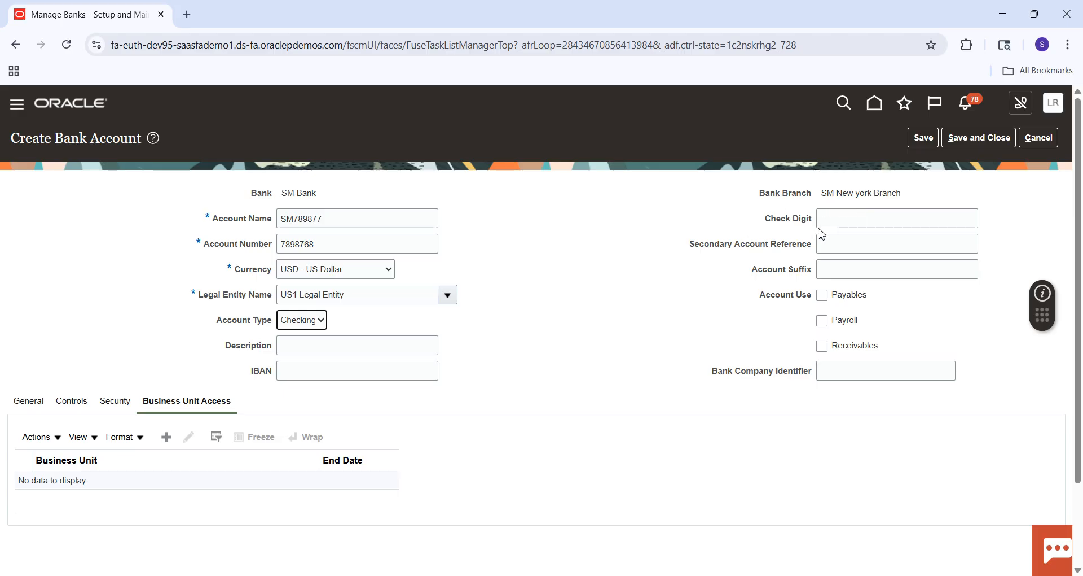
# Step: Enable the bank account for Payables, Receivables and Payroll use
pyautogui.click(822, 295)
pyautogui.click(824, 347)
pyautogui.click(825, 321)
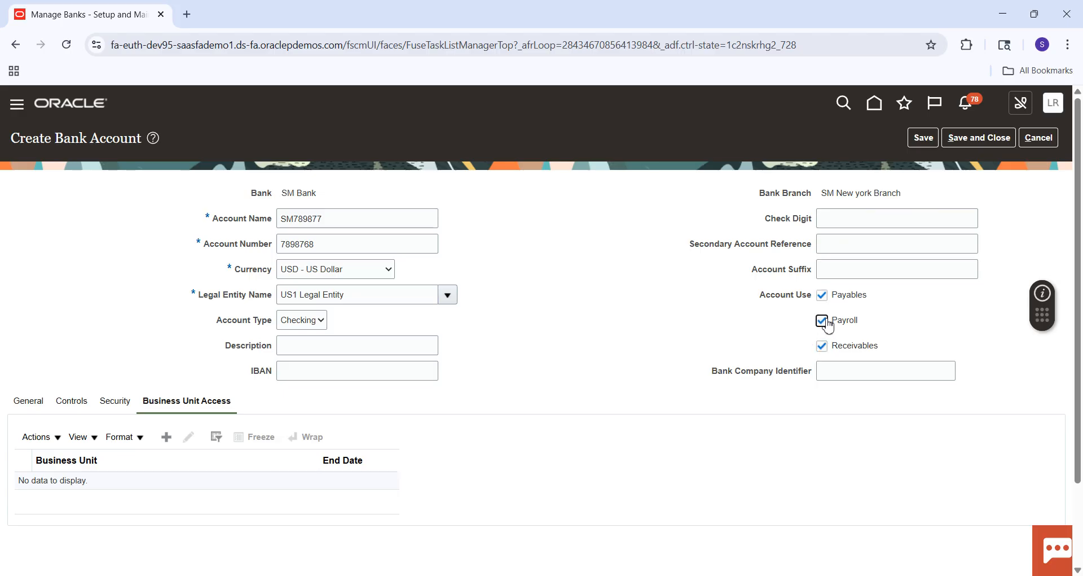
# Step: Set the GL cash account to the combination 101.10.11200.000.000.000, using 11200 Cash as the account segment
pyautogui.scroll(-2, 1075, 249)
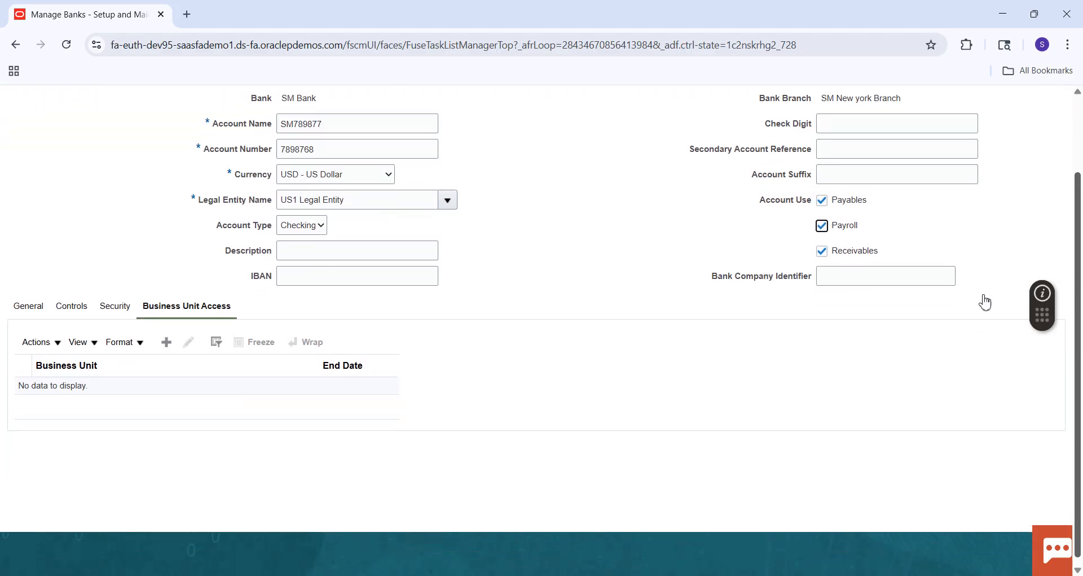
pyautogui.click(35, 310)
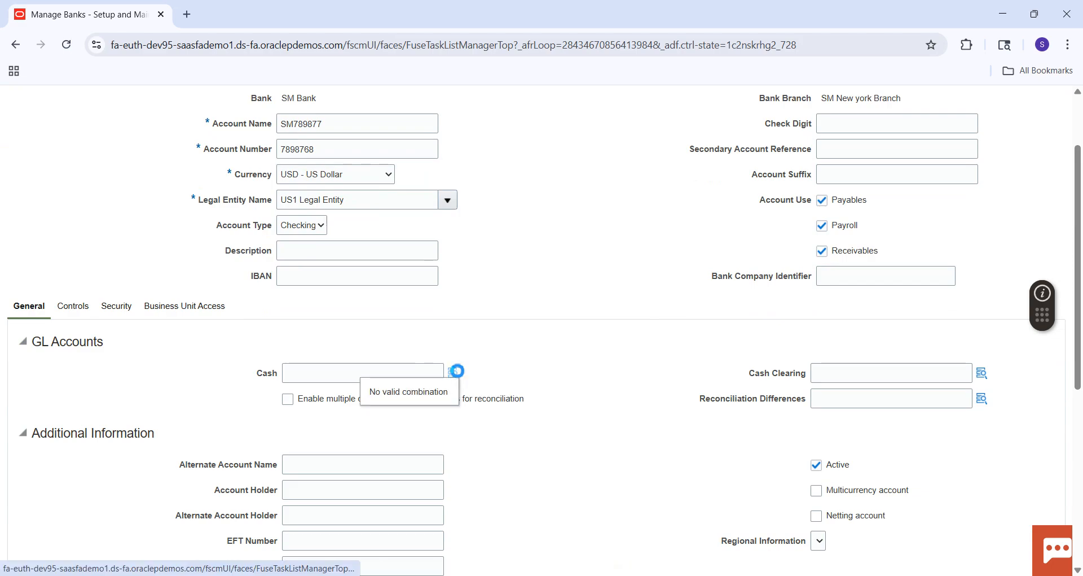
pyautogui.click(454, 373)
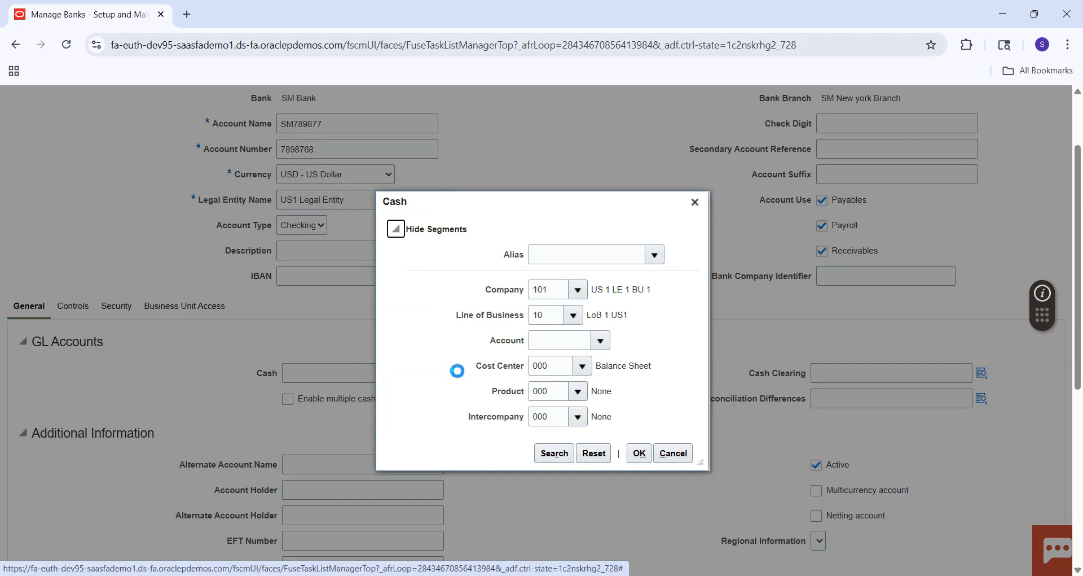
pyautogui.click(601, 340)
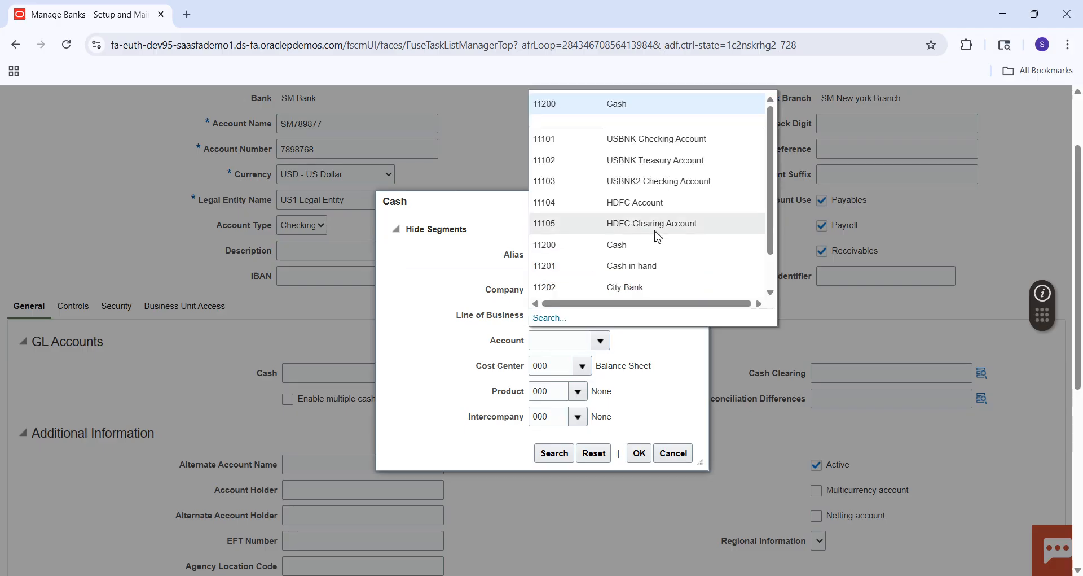
pyautogui.click(629, 246)
pyautogui.click(554, 452)
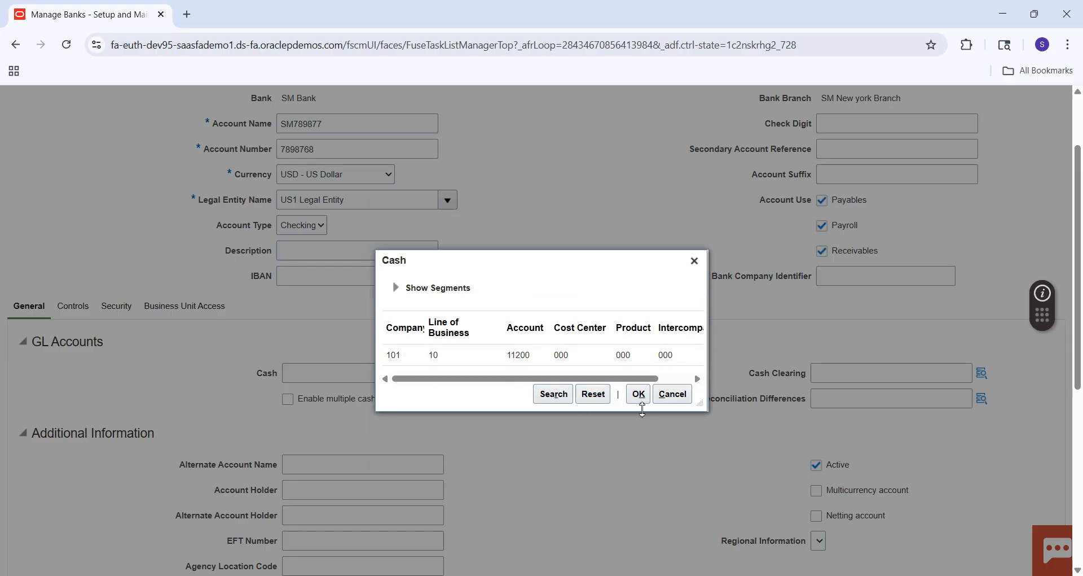
pyautogui.click(639, 393)
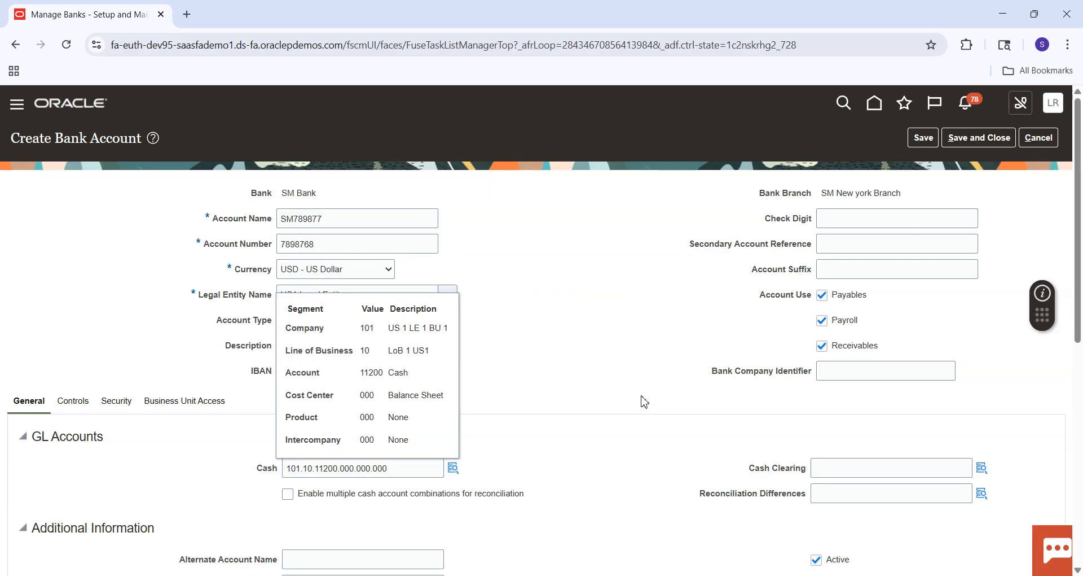
# Step: Copy the cash account combination into the Cash Clearing and Reconciliation Differences accounts
pyautogui.doubleClick(411, 465)
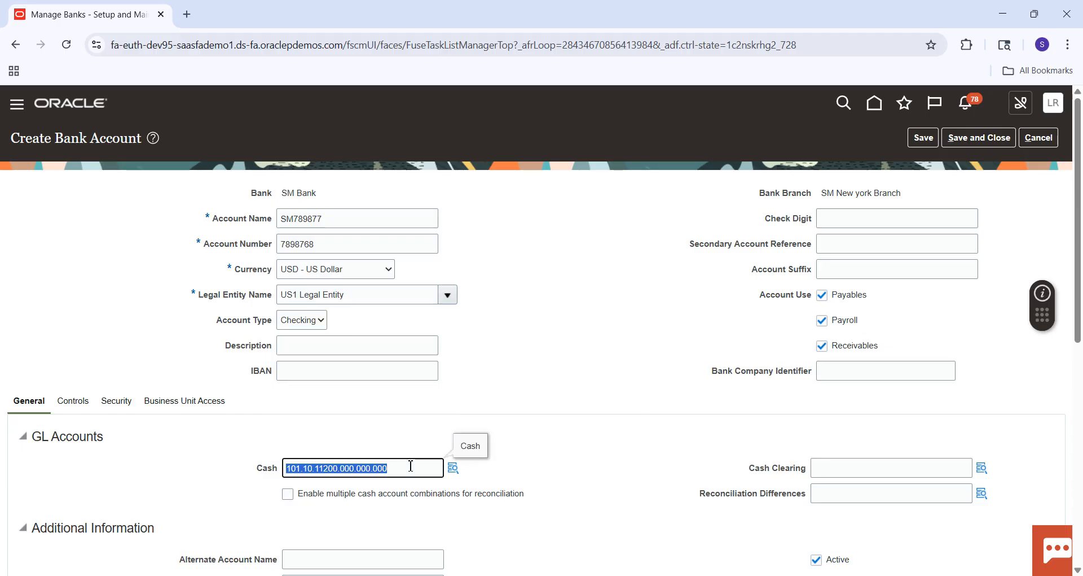
pyautogui.hotkey('ctrl', 'c')
pyautogui.click(853, 468)
pyautogui.hotkey('ctrl', 'v')
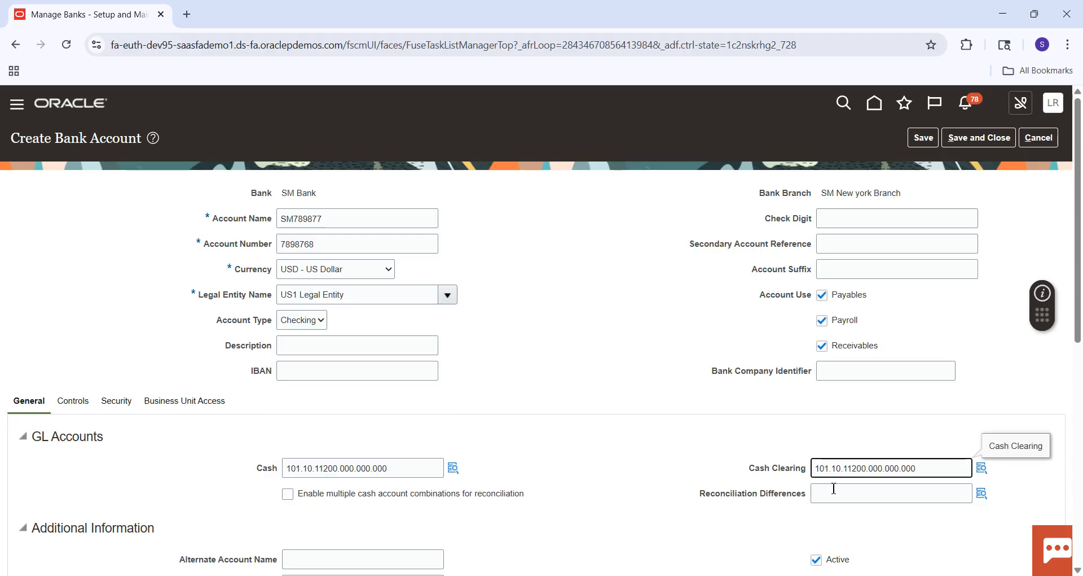
pyautogui.click(834, 489)
pyautogui.click(963, 436)
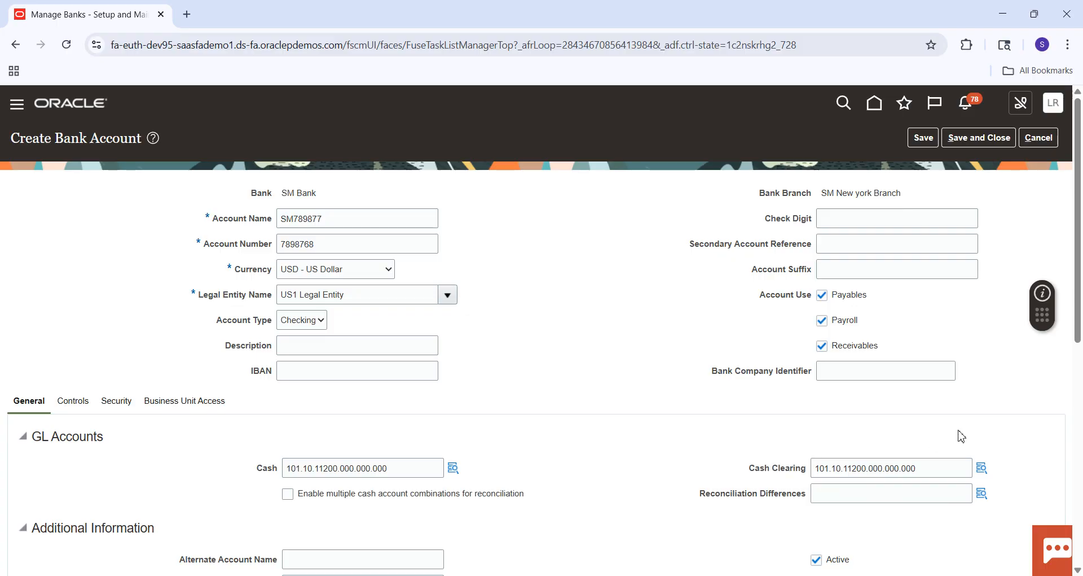
pyautogui.click(851, 495)
pyautogui.hotkey('ctrl', 'v')
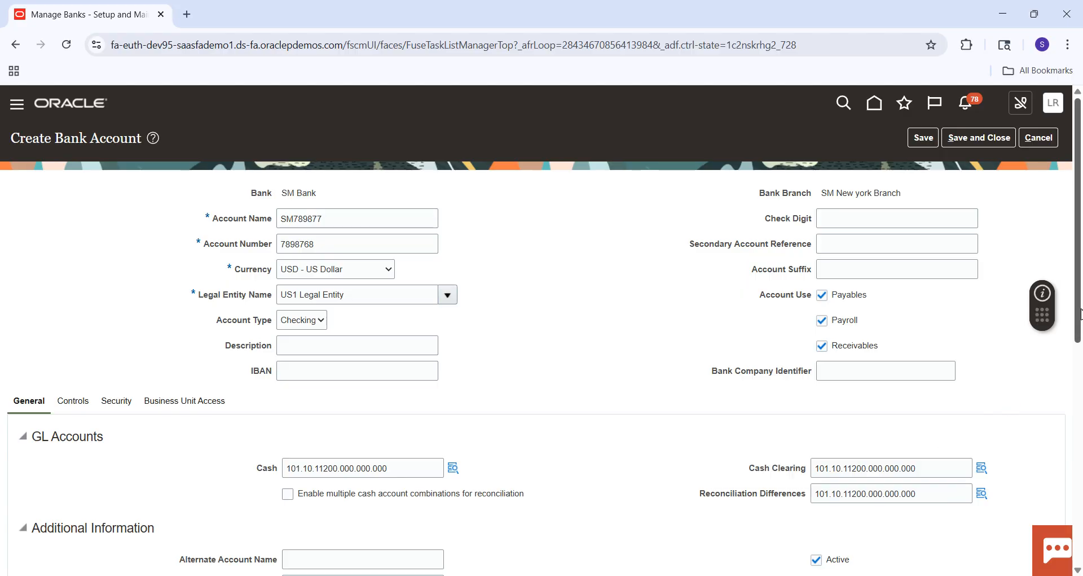
# Step: Mark the bank account as a multicurrency account and check the contacts and payment documents sections
pyautogui.moveTo(1080, 312); pyautogui.dragTo(1080, 384)
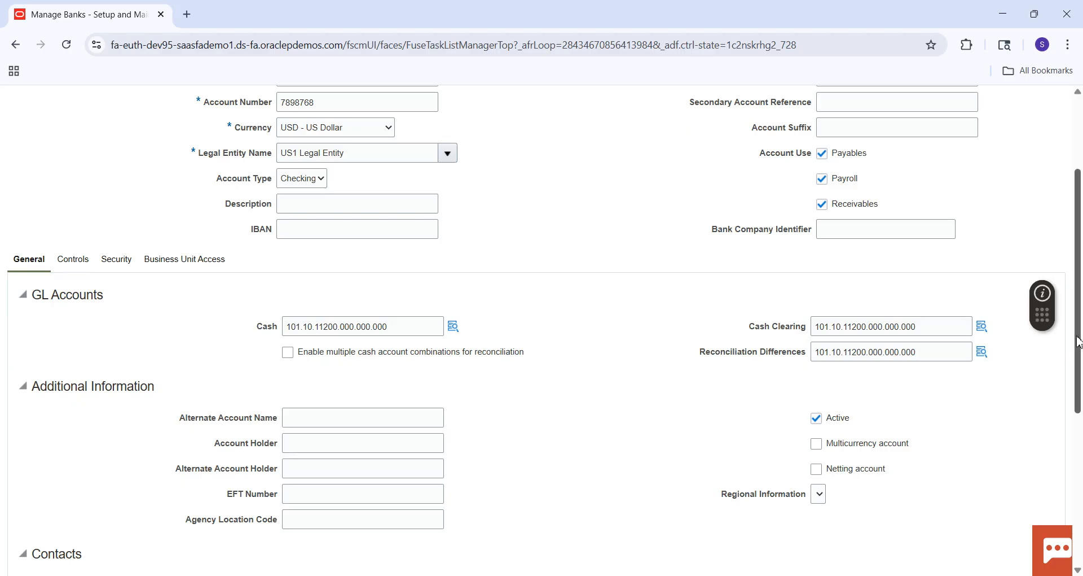
pyautogui.moveTo(1079, 342); pyautogui.dragTo(1079, 377)
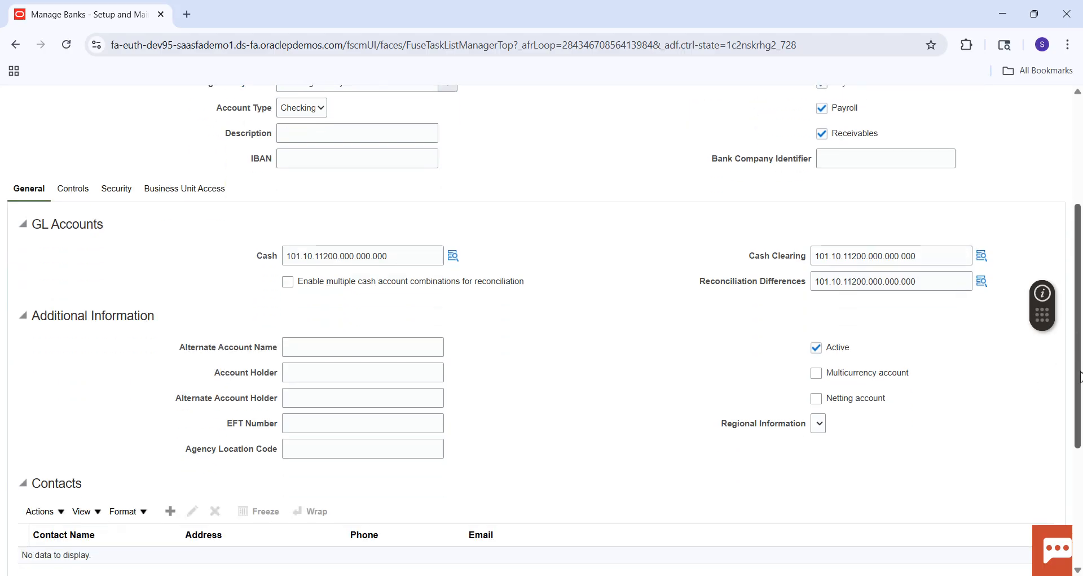
pyautogui.click(816, 373)
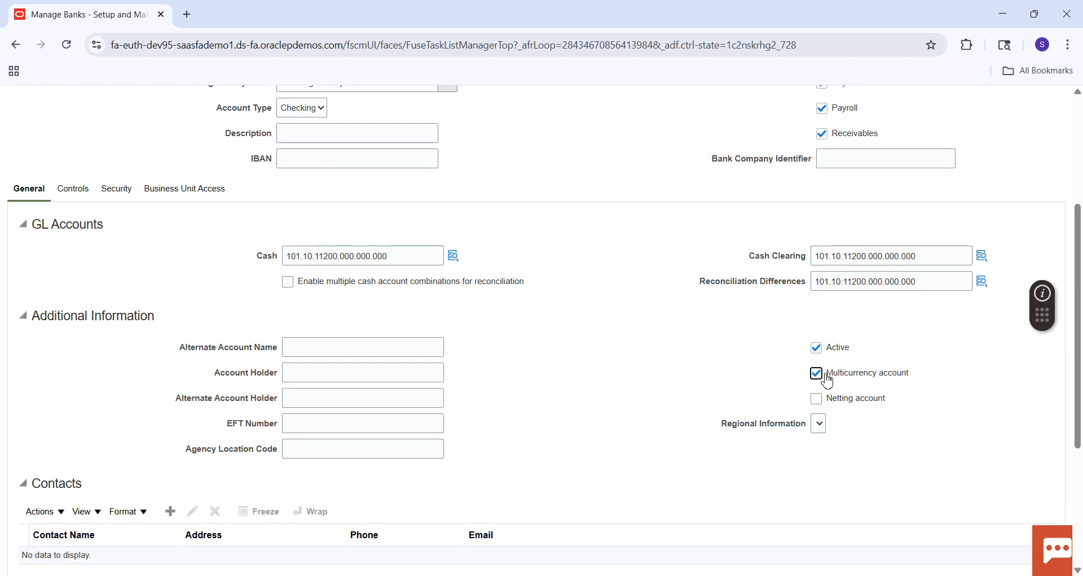
pyautogui.moveTo(1079, 369); pyautogui.dragTo(1079, 422)
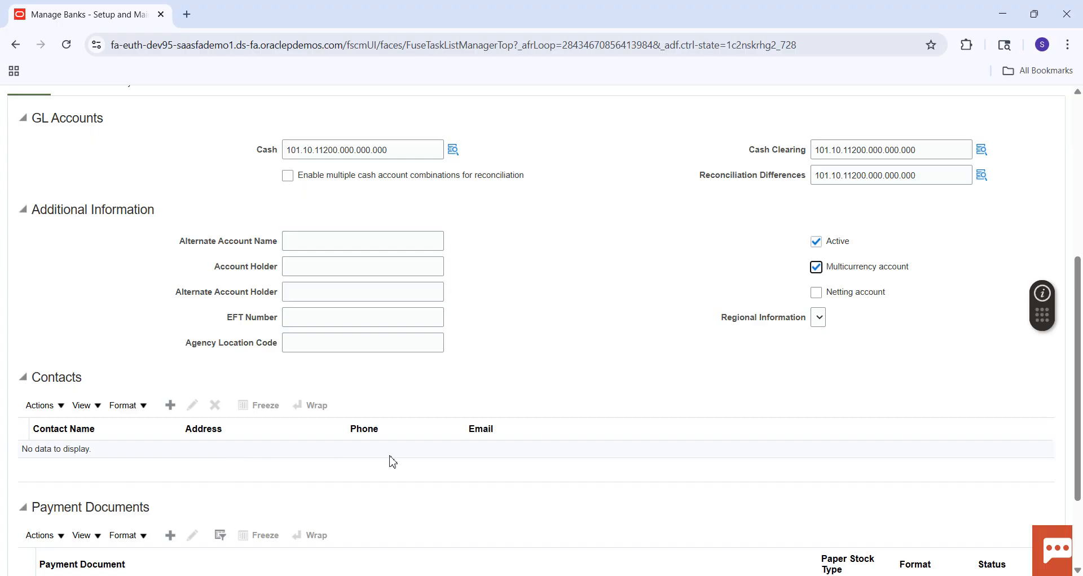
pyautogui.scroll(-3, 418, 436)
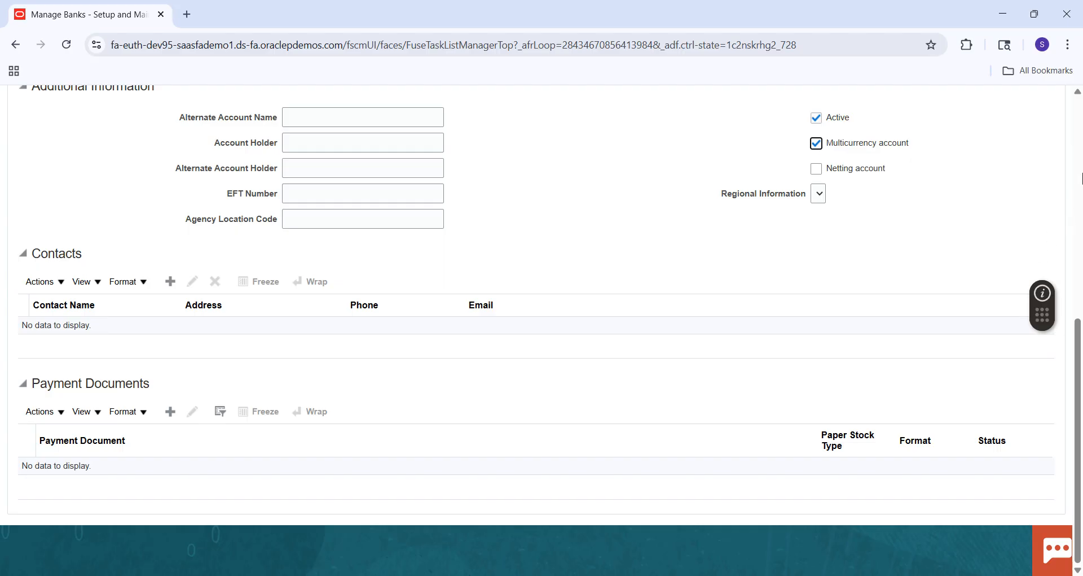
# Step: In the Payables and Receivables controls, set the minimum payment to 10,000.00 and the maximum payment to 10.00
pyautogui.scroll(8, 1082, 178)
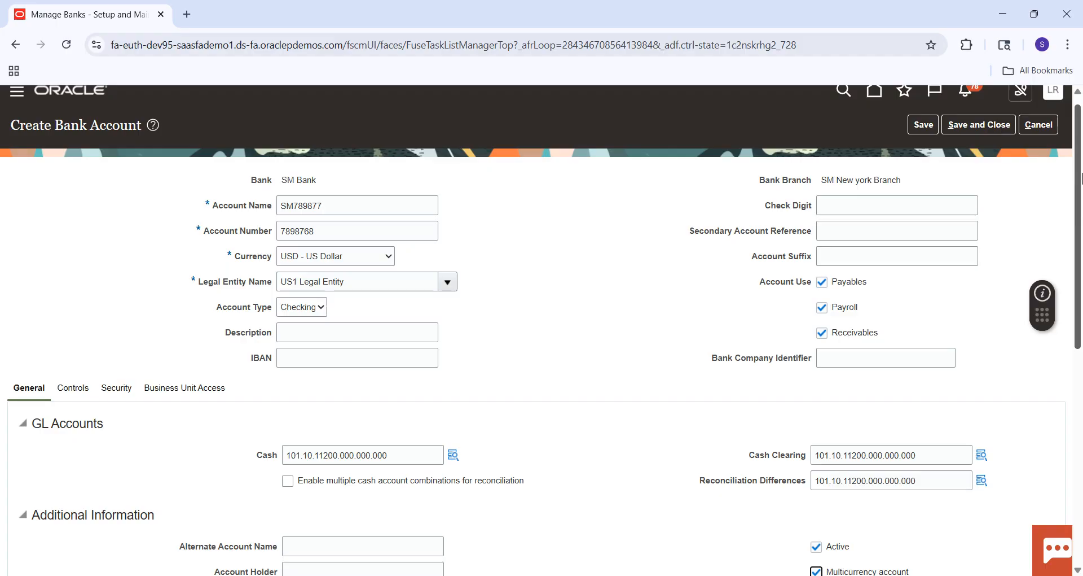
pyautogui.click(74, 391)
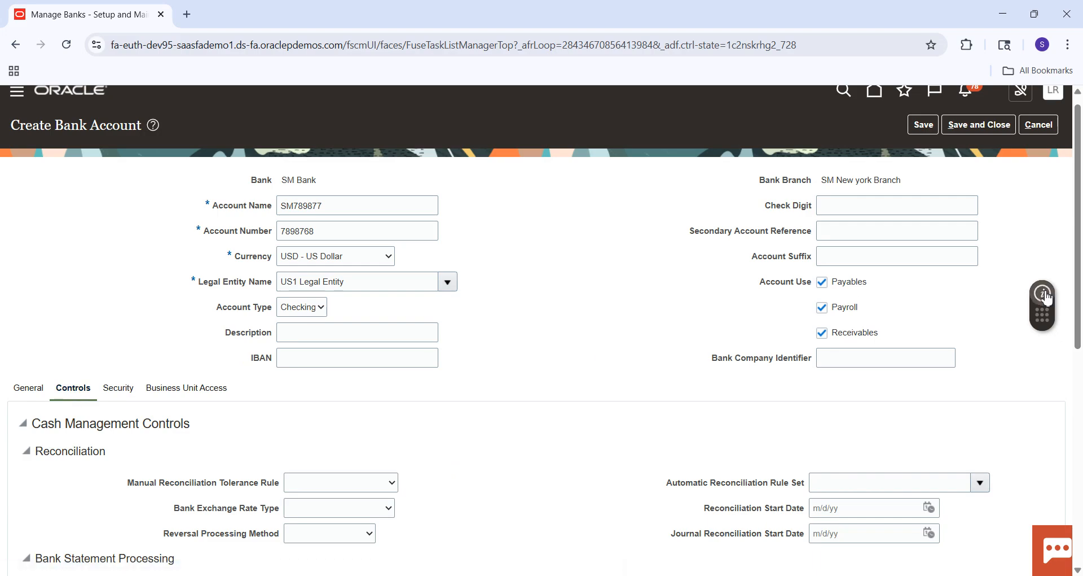
pyautogui.moveTo(1080, 186); pyautogui.dragTo(1080, 325)
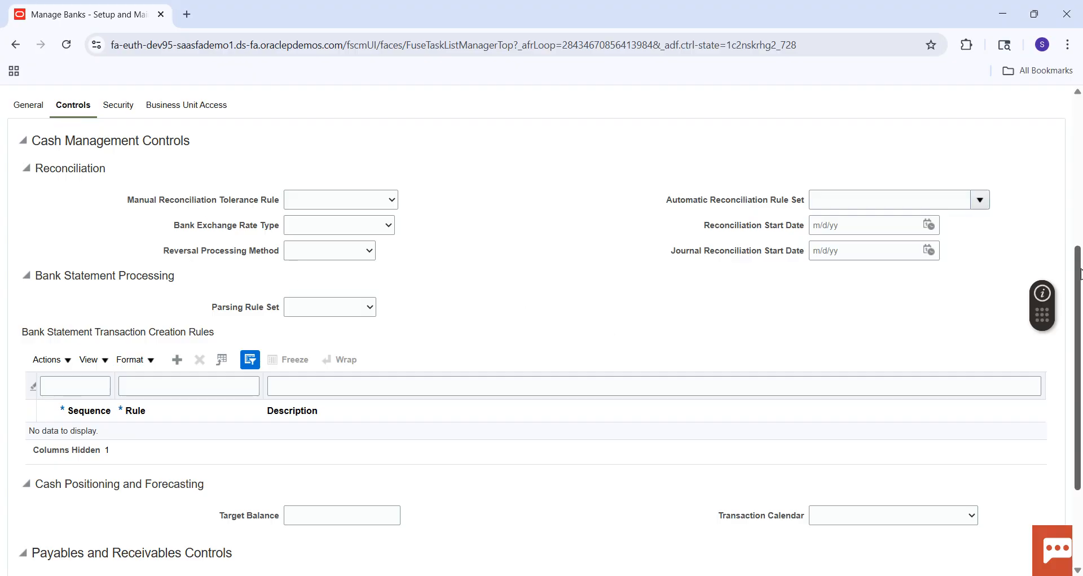
pyautogui.scroll(-3, 1078, 280)
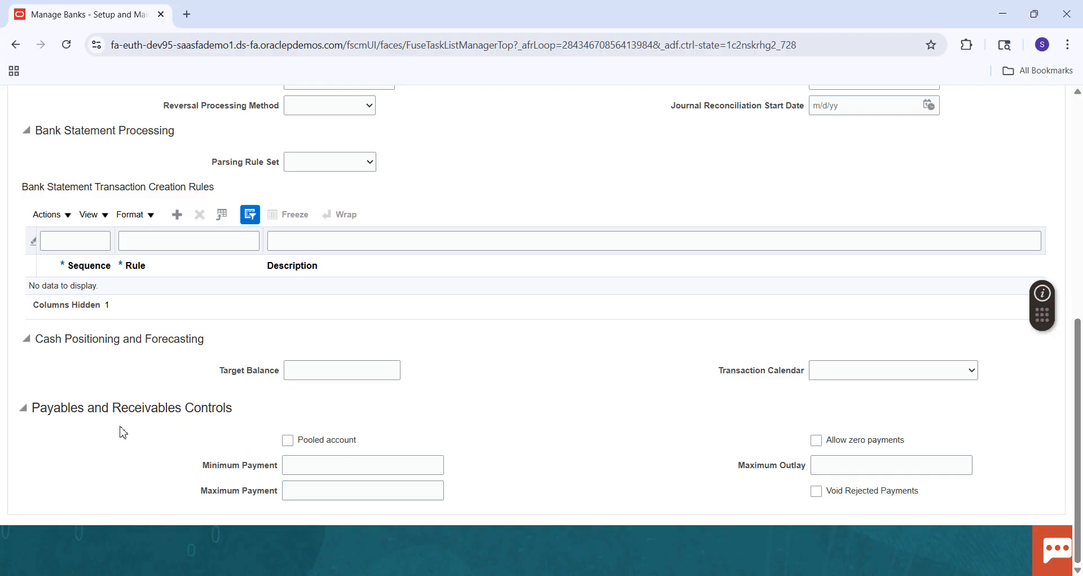
pyautogui.click(302, 461)
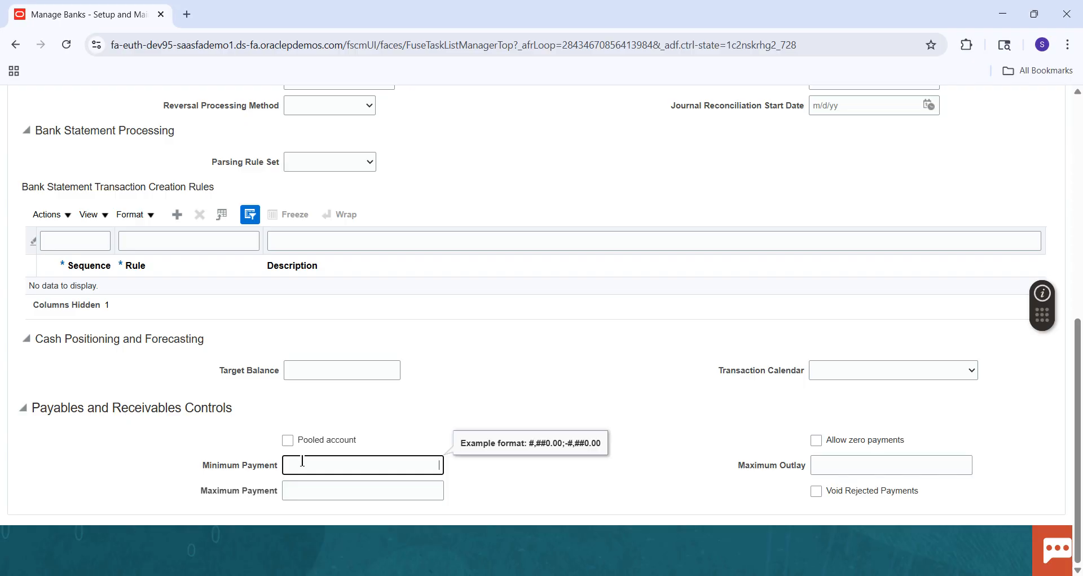
pyautogui.press('Tab')
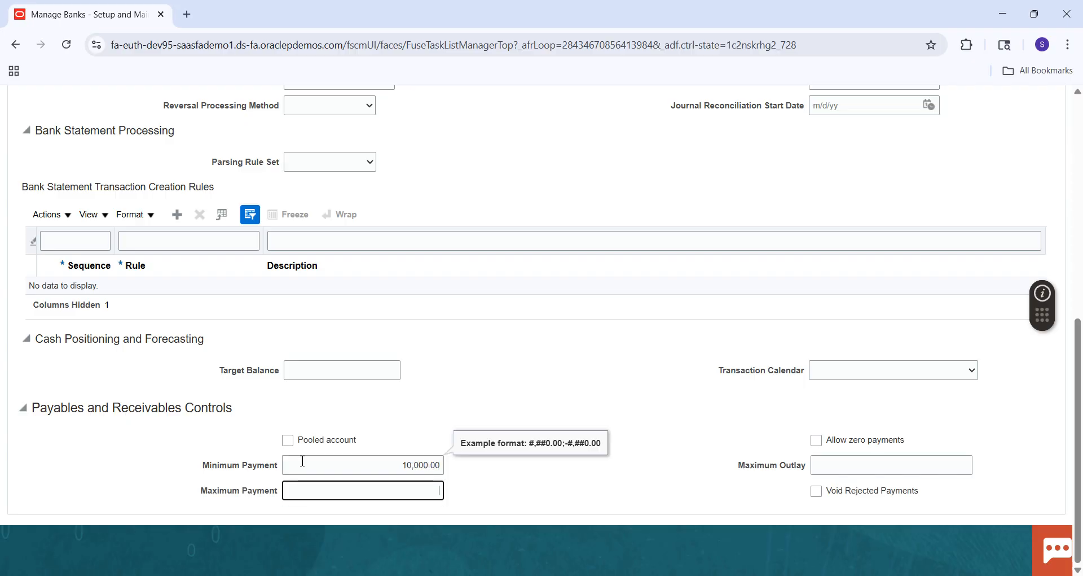
pyautogui.write('1')
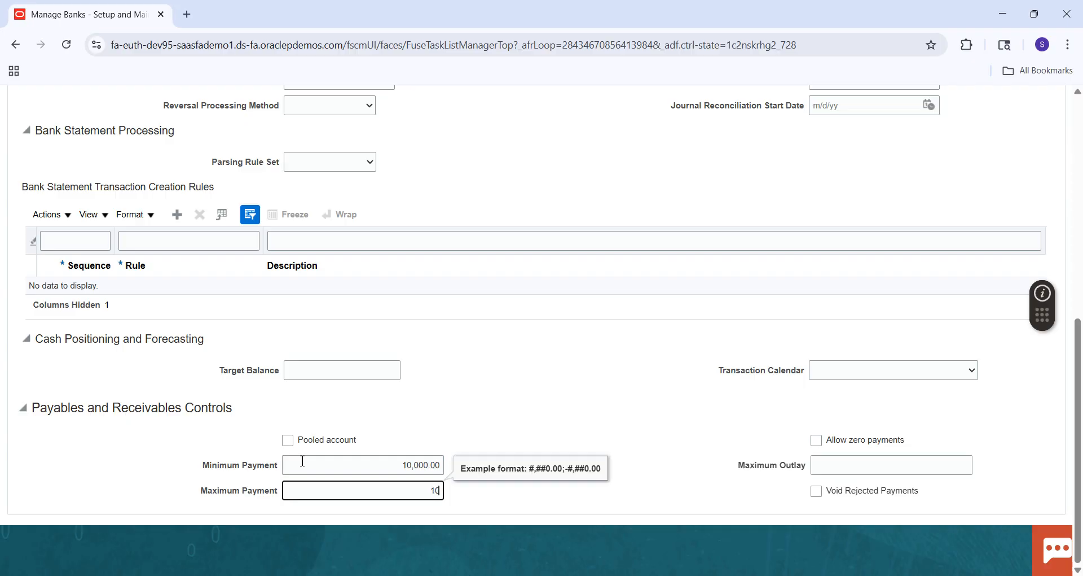
pyautogui.write('0')
pyautogui.press('Tab')
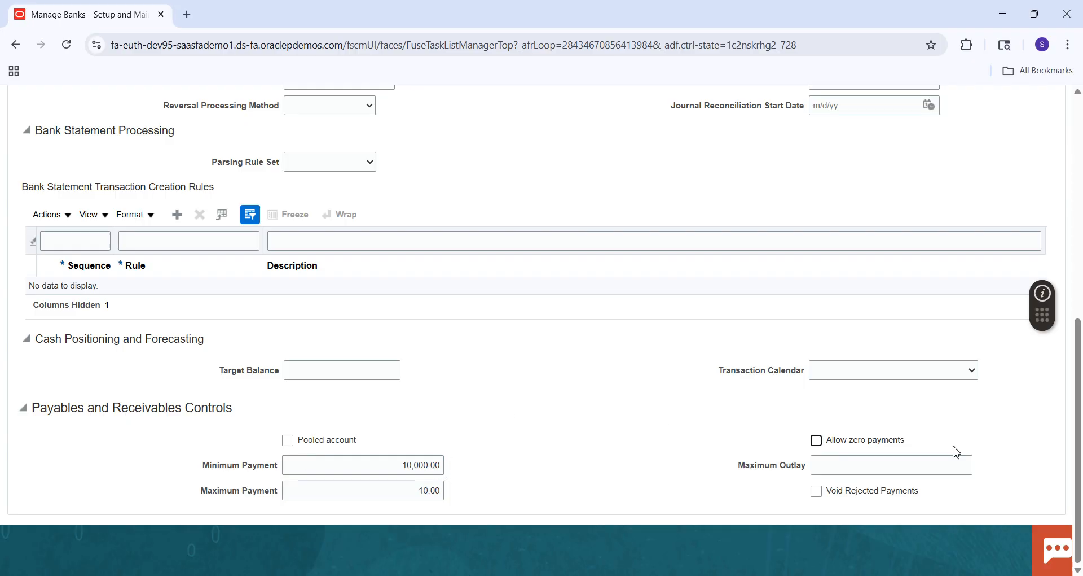
# Step: Review the account's security and business unit access settings, and try to save and close the bank account
pyautogui.moveTo(1080, 395); pyautogui.dragTo(1079, 205)
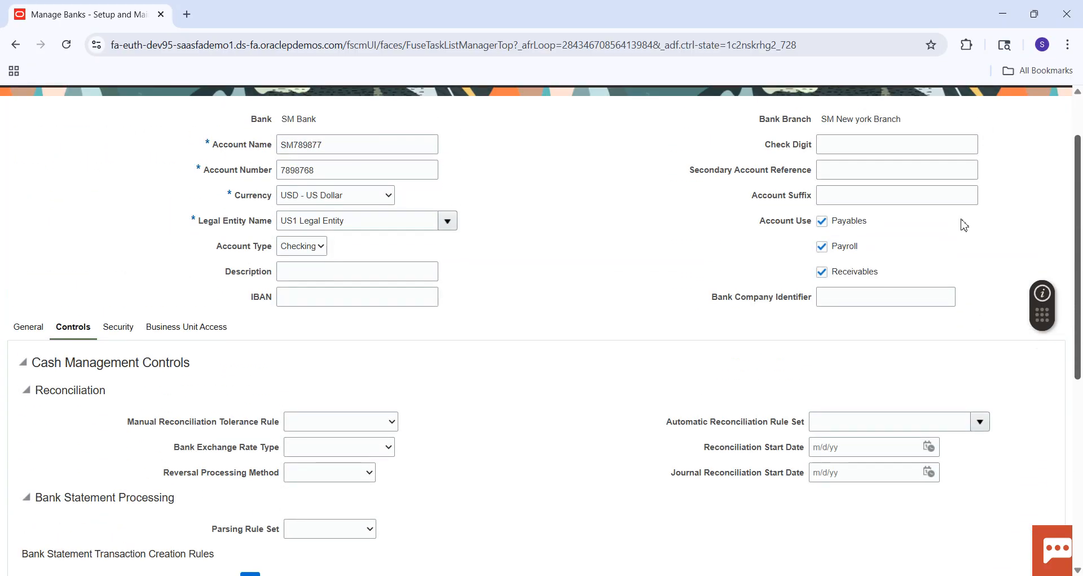
pyautogui.click(124, 327)
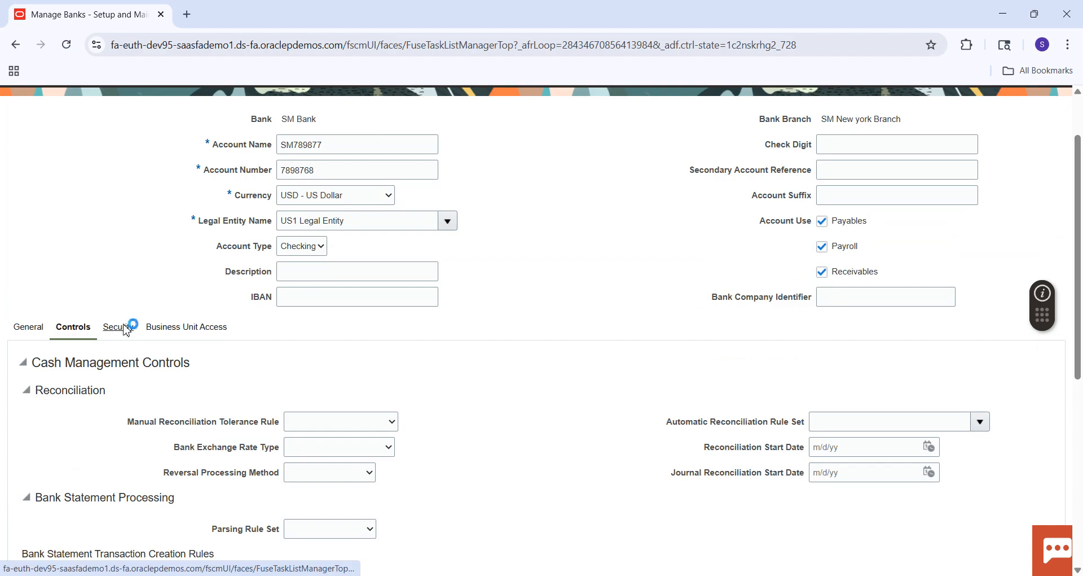
pyautogui.click(163, 333)
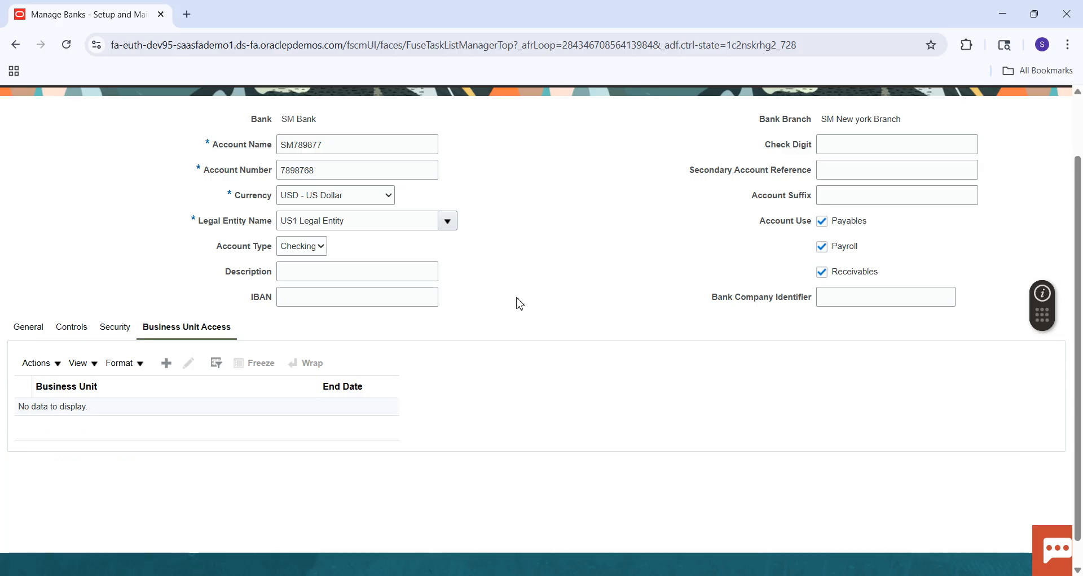
pyautogui.click(1079, 123)
pyautogui.click(978, 140)
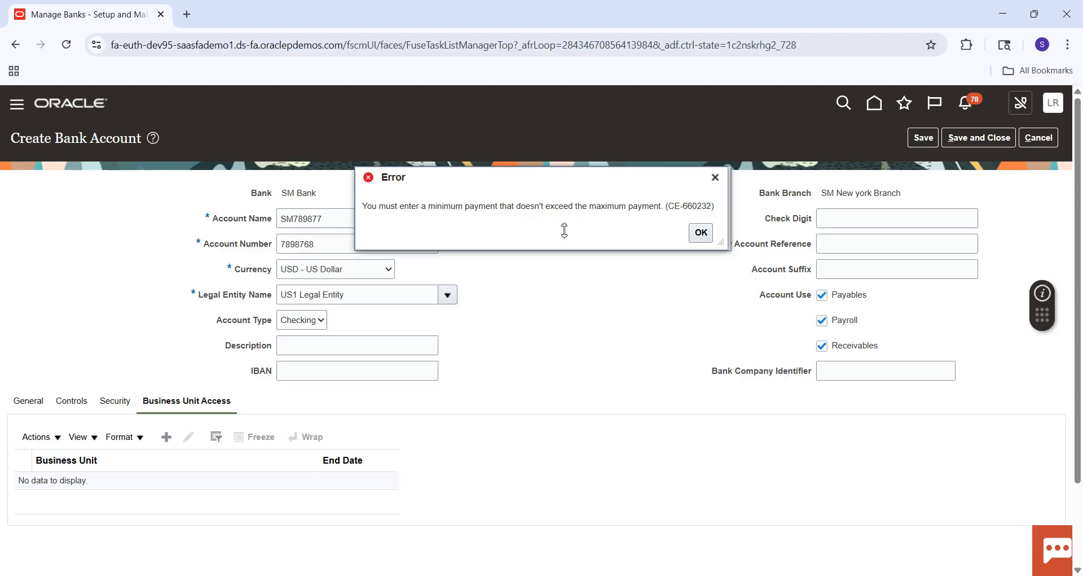
pyautogui.click(701, 232)
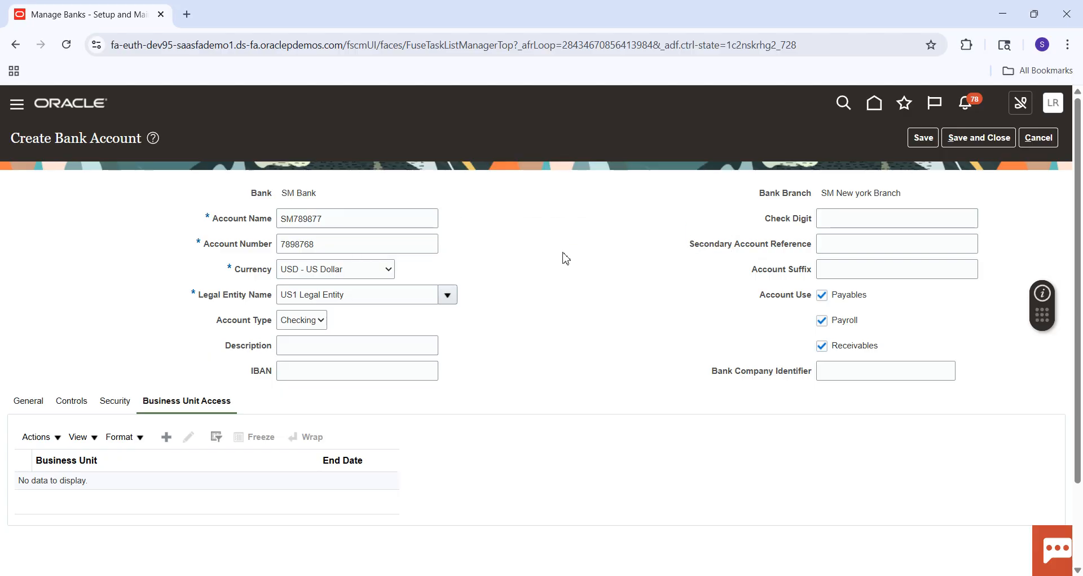
# Step: Correct the Payables and Receivables controls, setting the minimum payment to 10.00 and the maximum payment to 100000
pyautogui.click(37, 404)
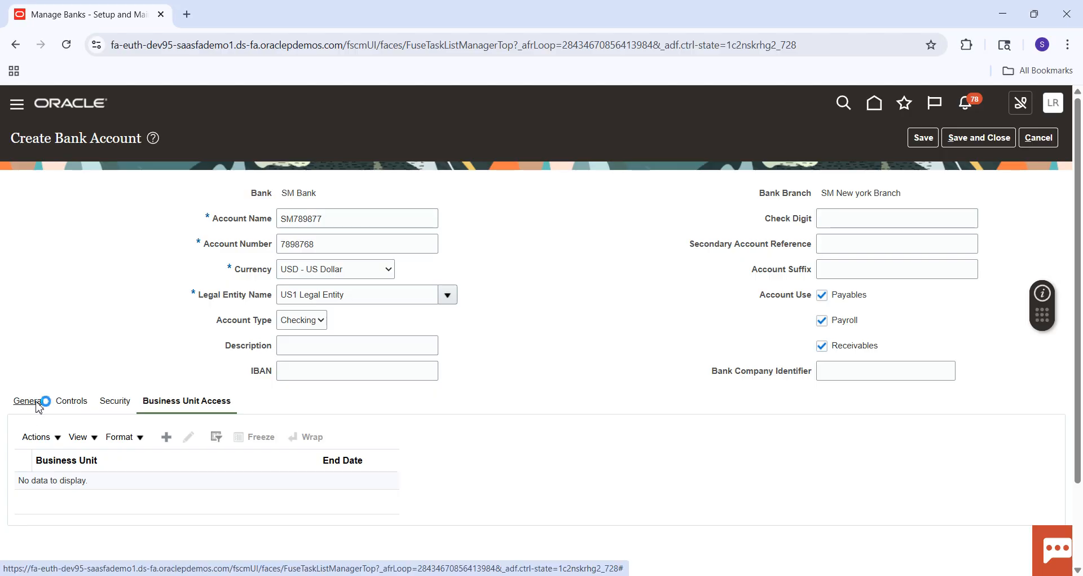
pyautogui.click(73, 403)
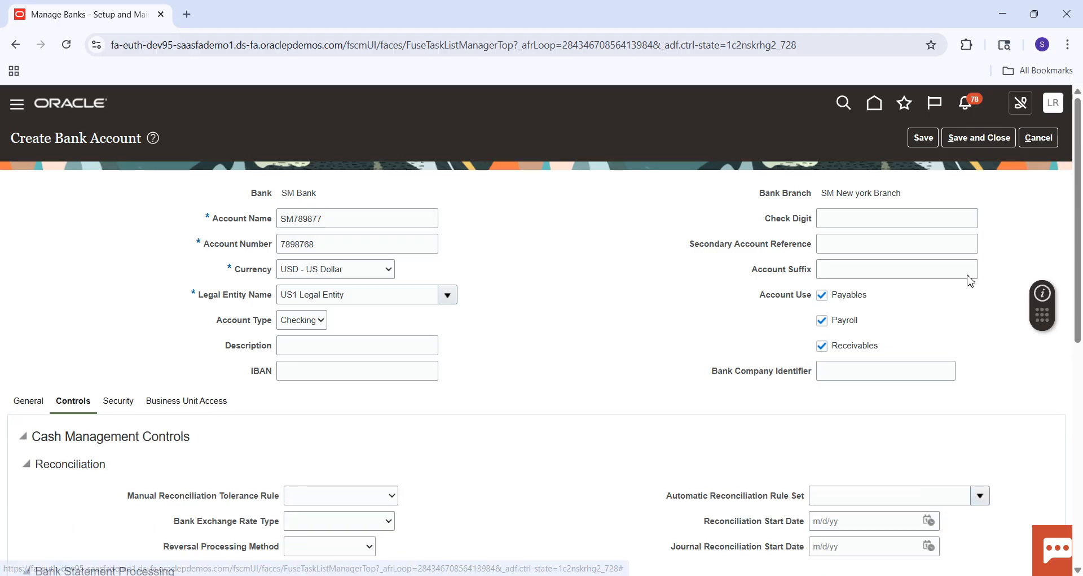
pyautogui.moveTo(1078, 198); pyautogui.dragTo(1082, 418)
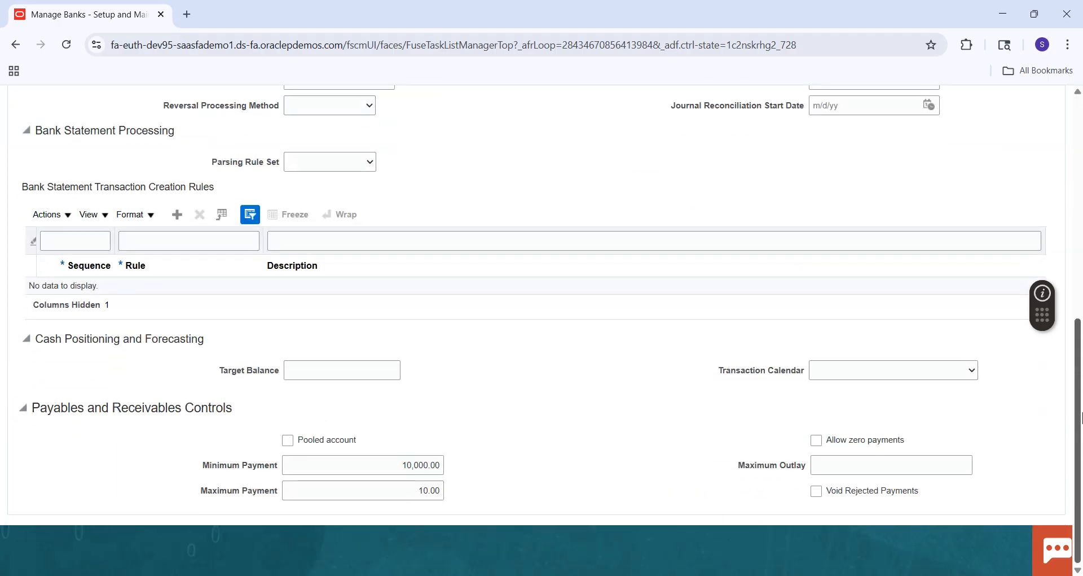
pyautogui.click(435, 468)
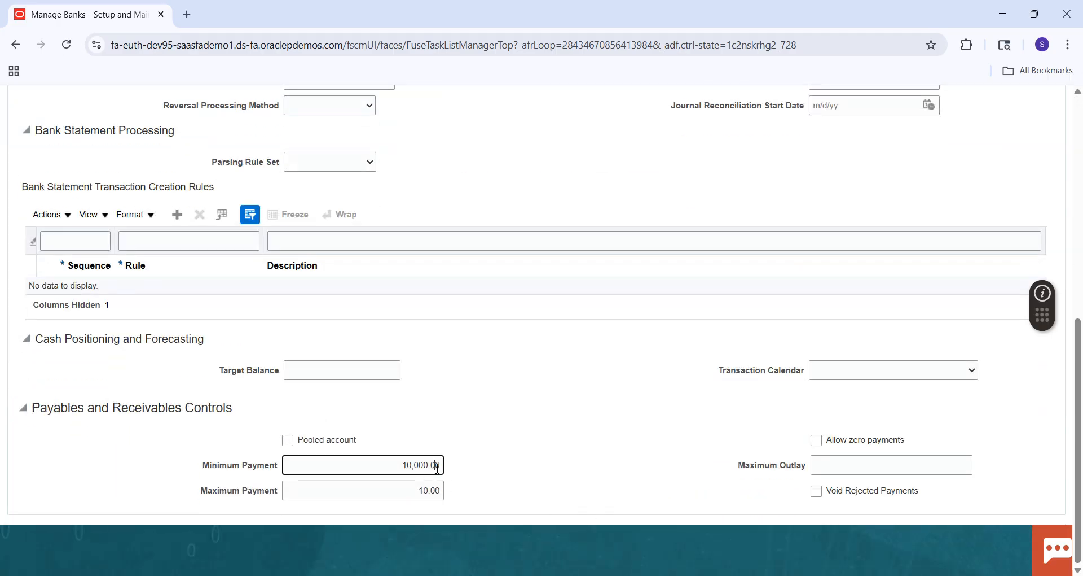
pyautogui.press('BackSpace')
pyautogui.press('BackSpace')
pyautogui.press('BackSpace')
pyautogui.press('BackSpace')
pyautogui.press('BackSpace')
pyautogui.press('BackSpace')
pyautogui.press('BackSpace')
pyautogui.press('BackSpace')
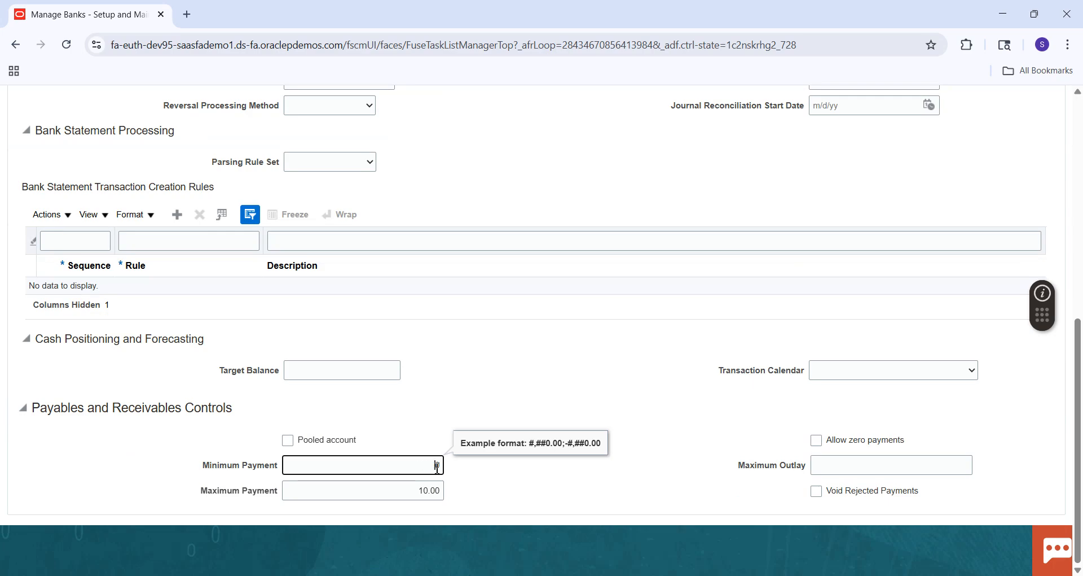
pyautogui.press('Tab')
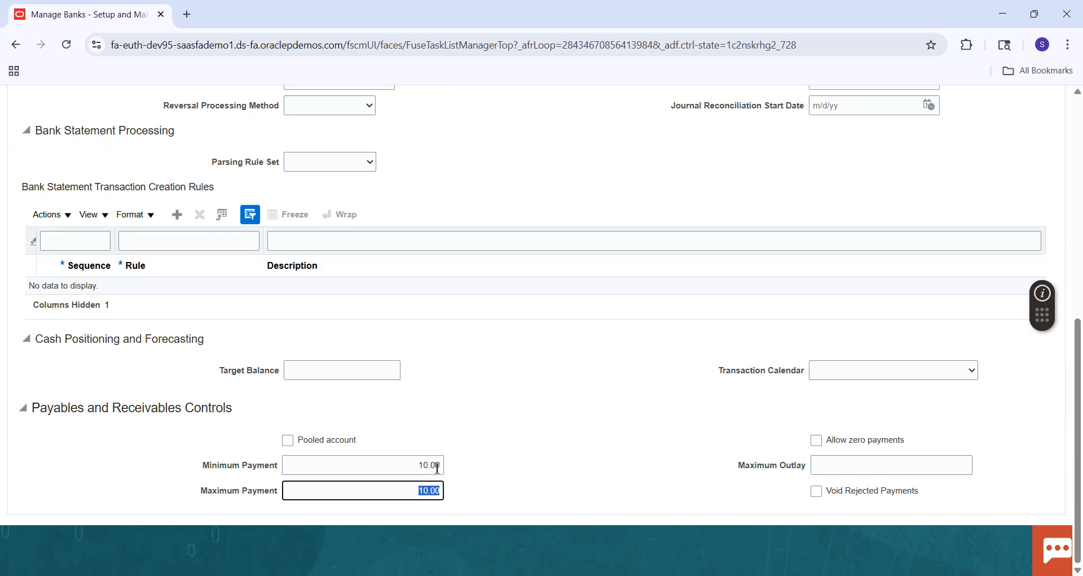
pyautogui.write('100,')
pyautogui.write('00')
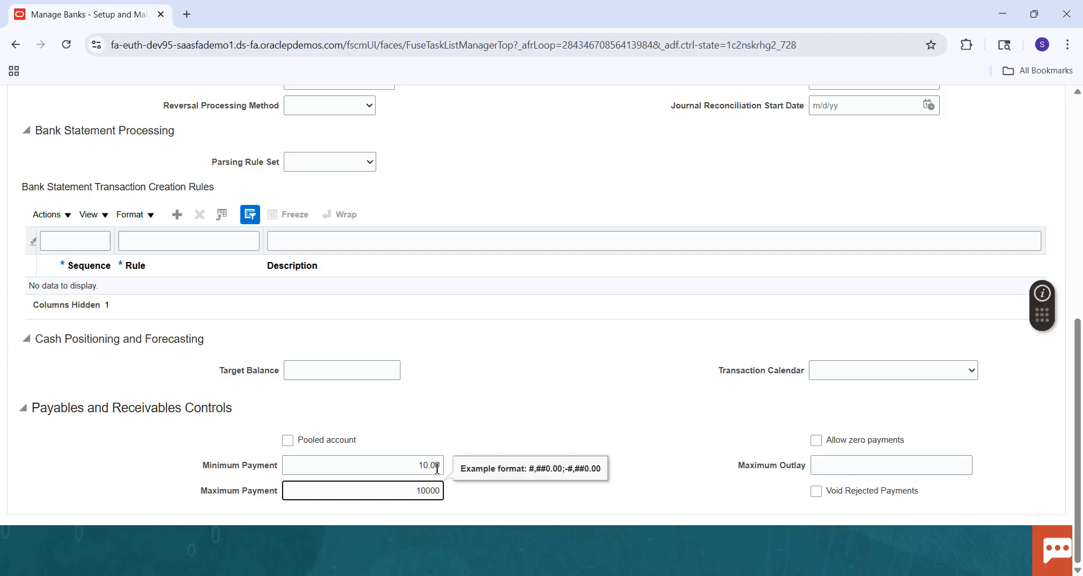
pyautogui.write('0')
pyautogui.press('Tab')
# Step: Return to the account's business unit access settings and try to save and close the bank account
pyautogui.click(1079, 182)
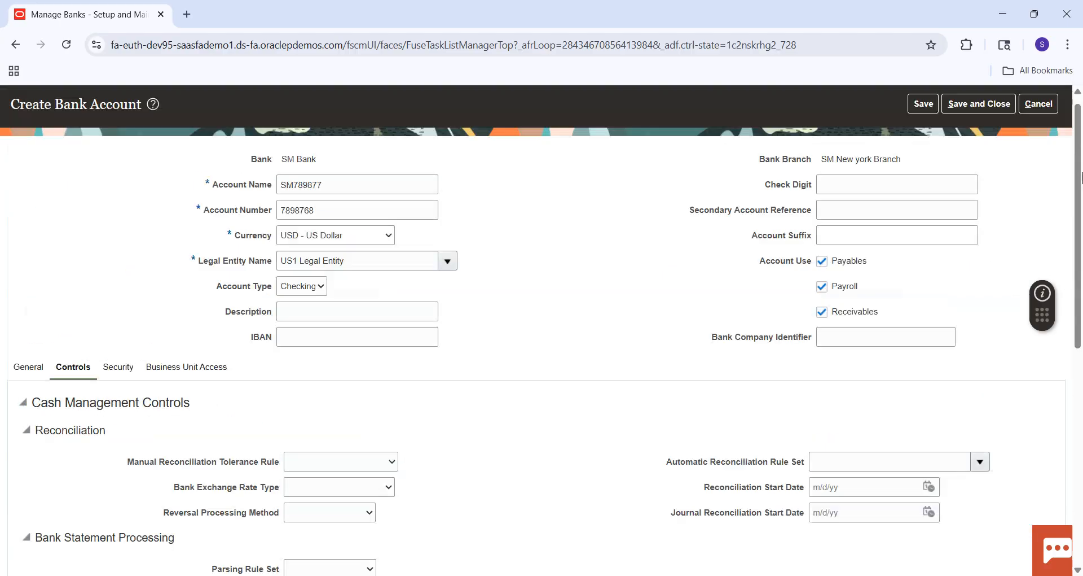
pyautogui.click(199, 391)
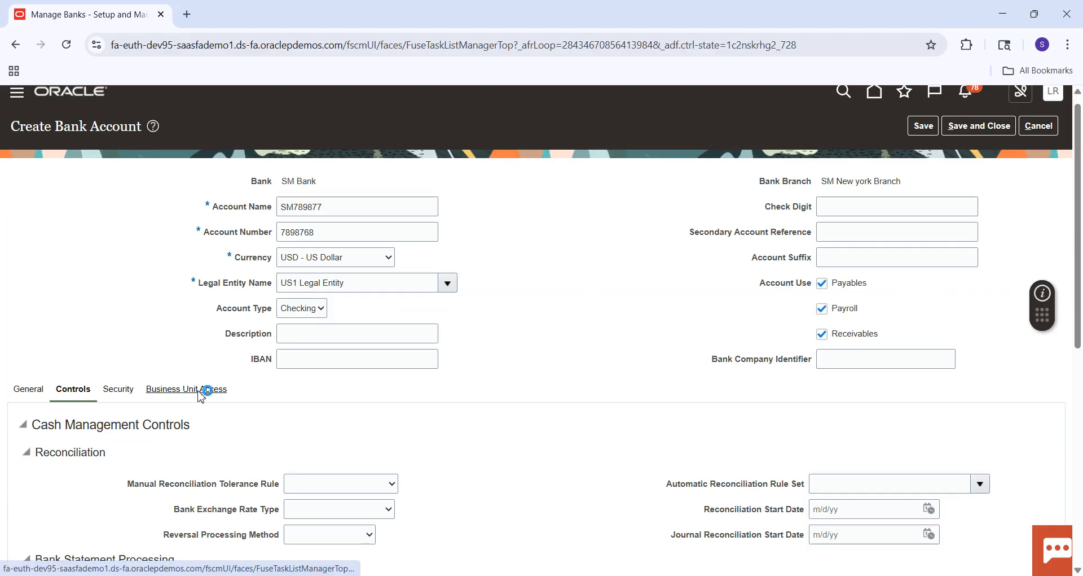
pyautogui.click(979, 130)
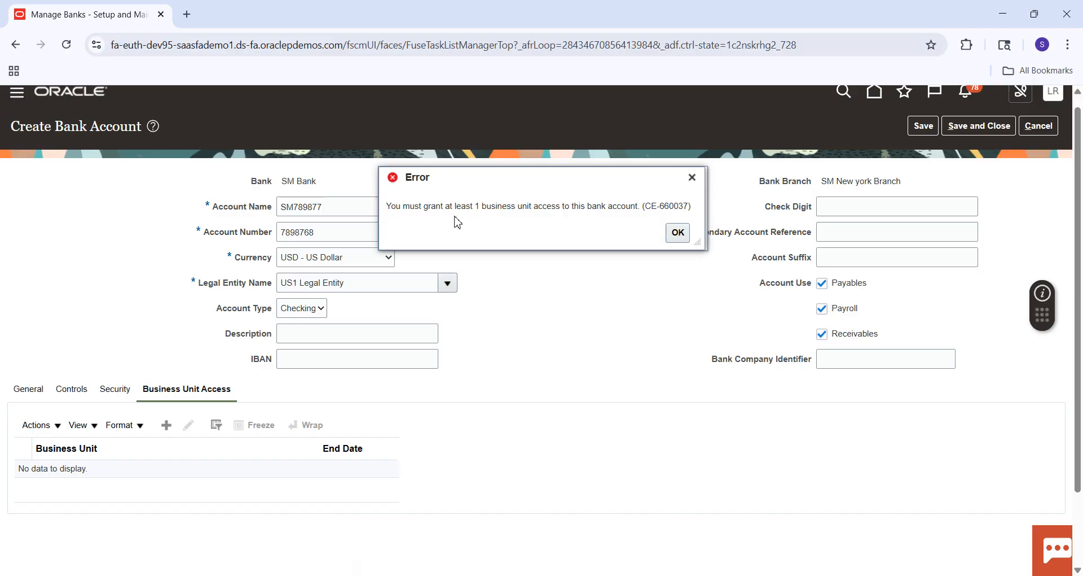
pyautogui.click(678, 232)
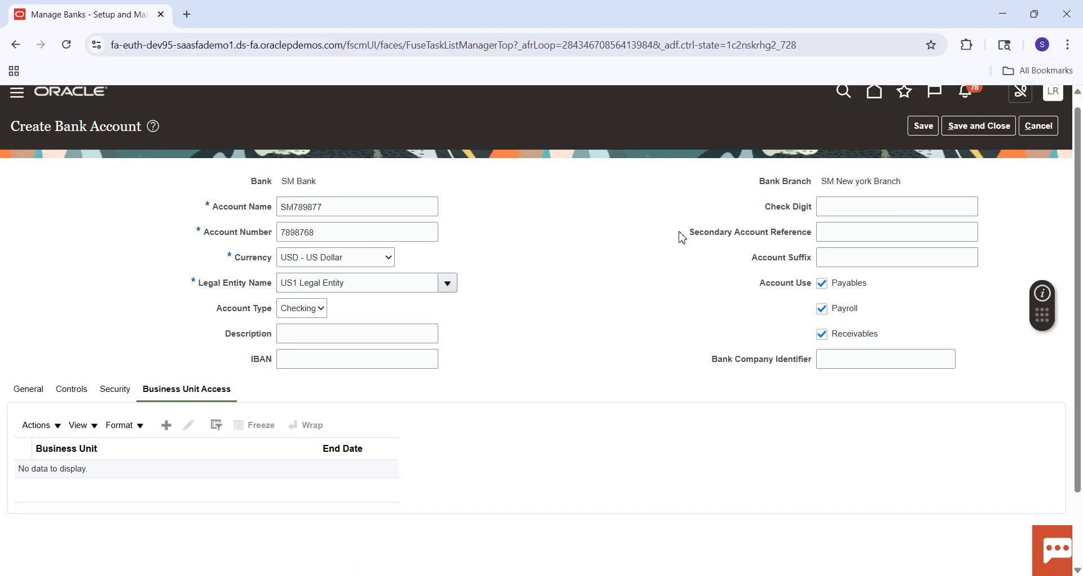
# Step: Grant US1 Business Unit access to the bank account with the default GL accounts, and save and close the account
pyautogui.click(170, 429)
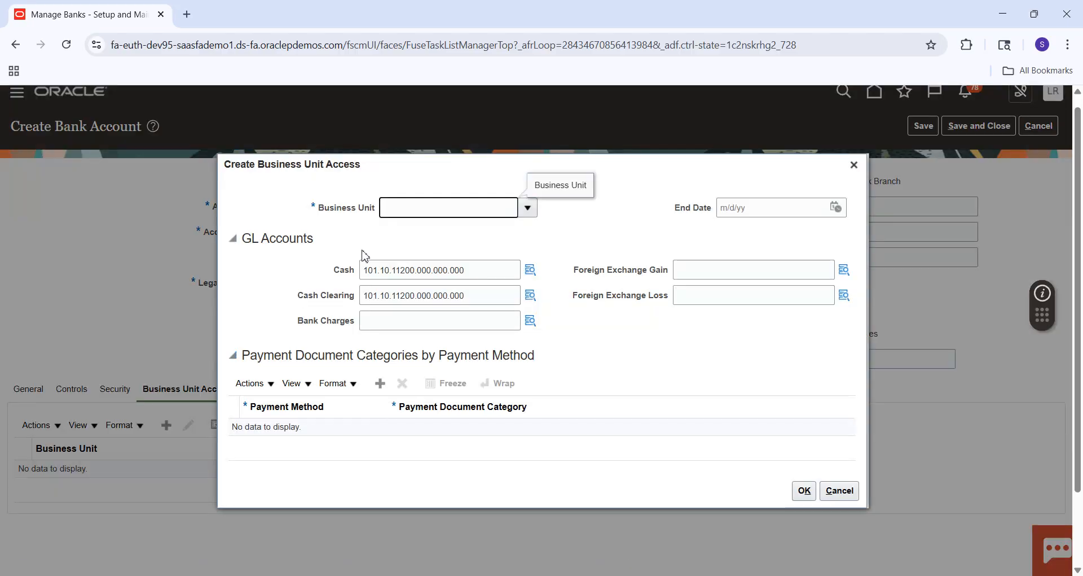
pyautogui.write('us1')
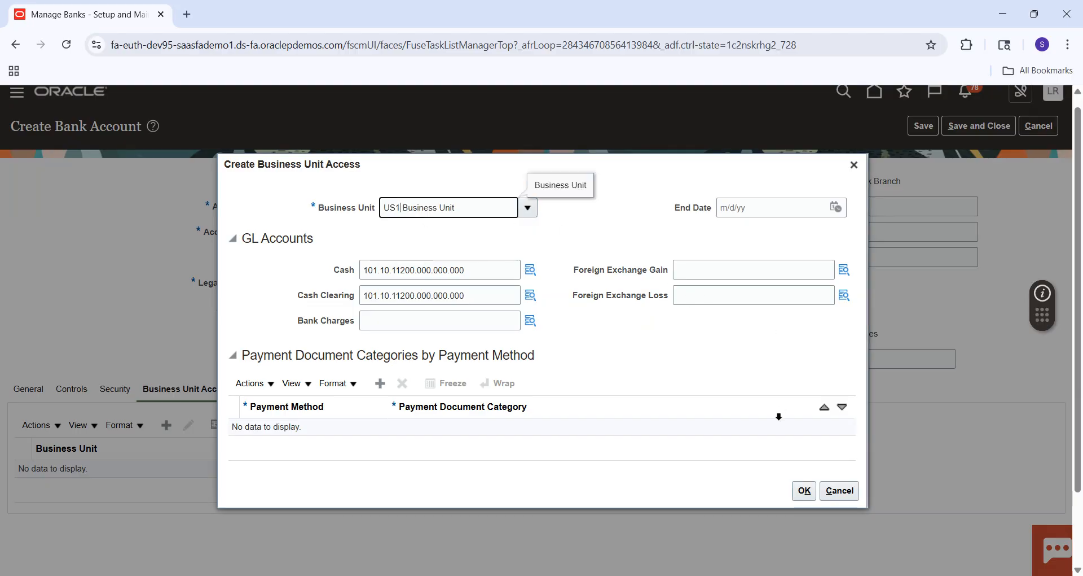
pyautogui.click(802, 491)
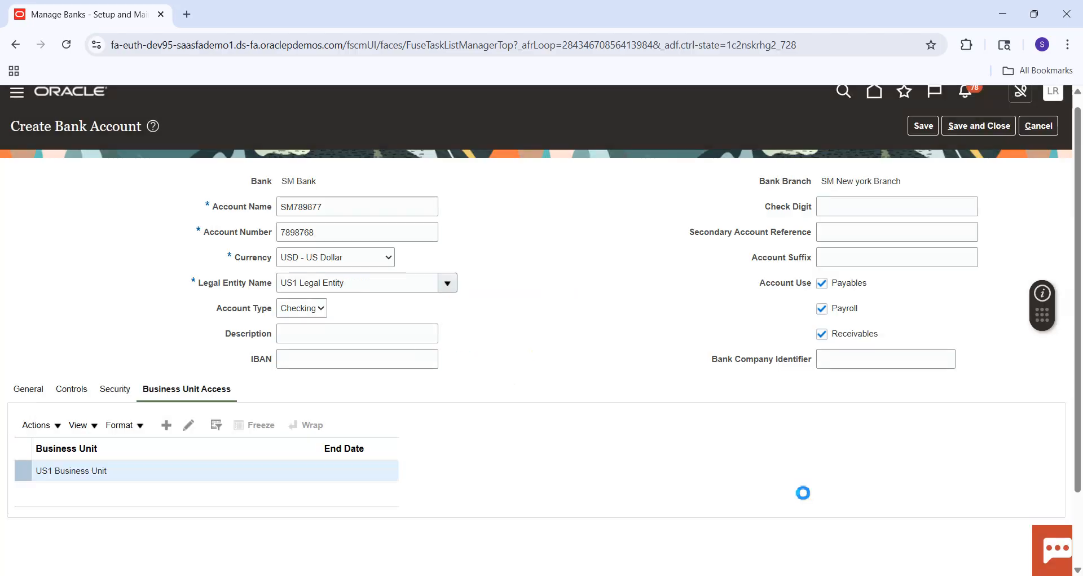
pyautogui.click(986, 136)
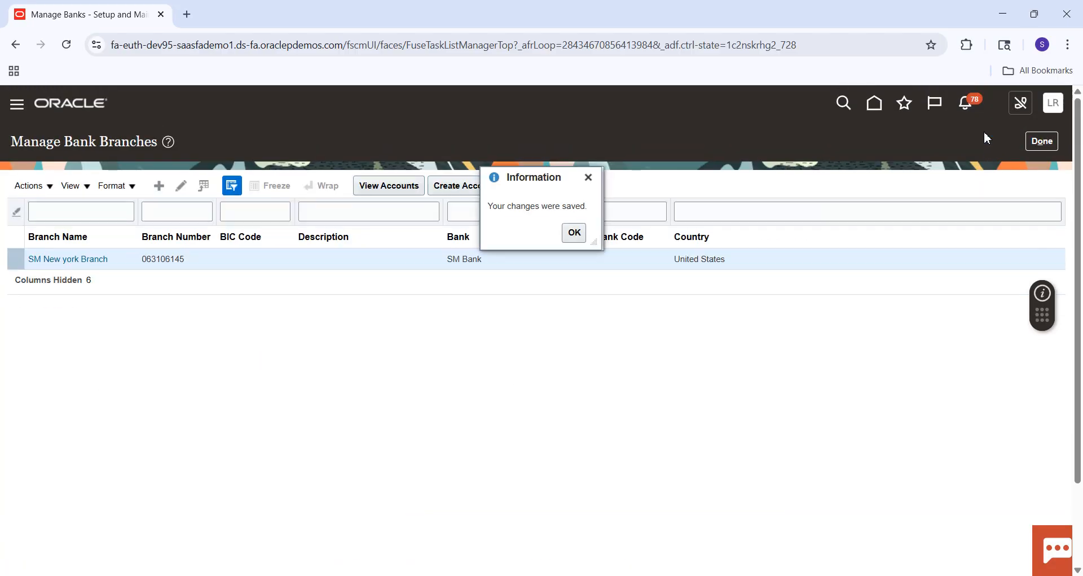
pyautogui.click(580, 240)
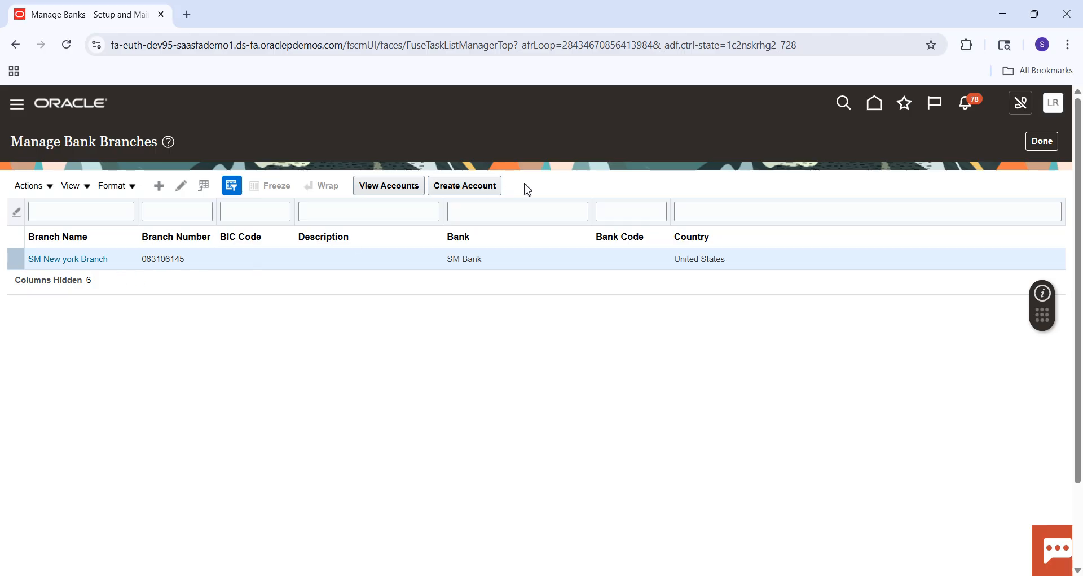
# Step: View the bank accounts that belong to SM New york Branch
pyautogui.click(387, 187)
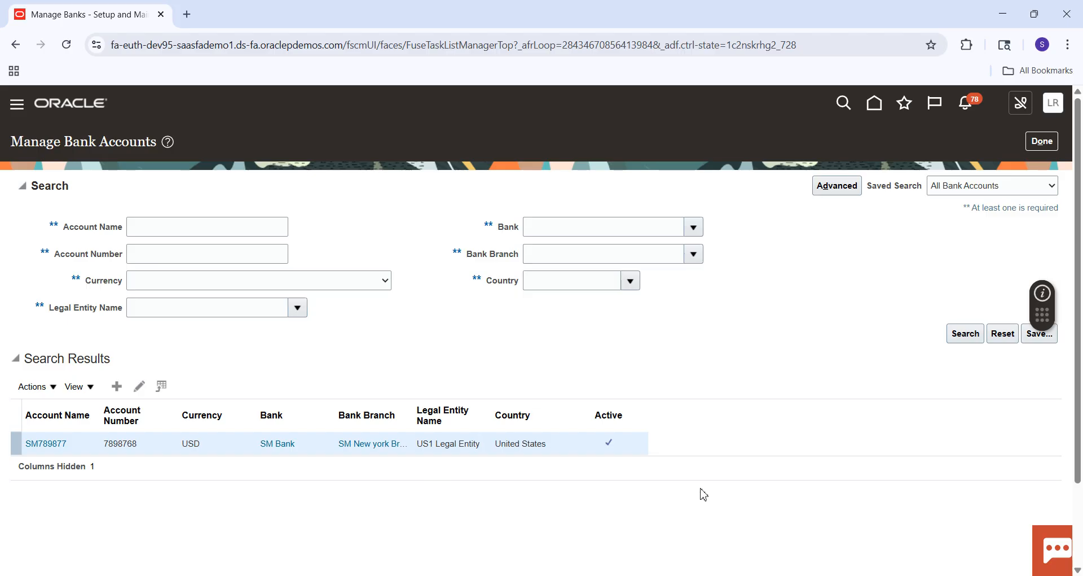
pyautogui.click(859, 575)
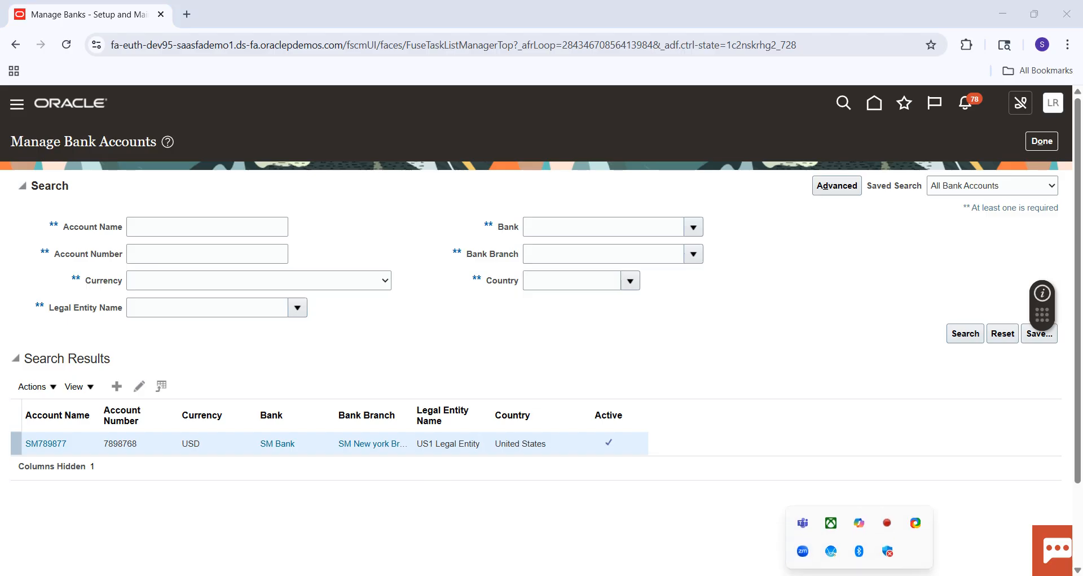